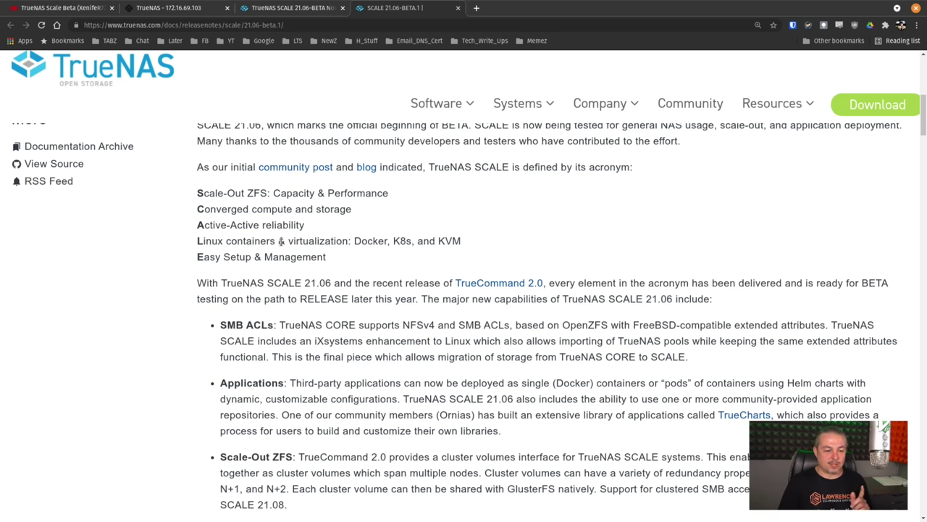
Step: Highlight '& virtualization: Docker, K8s, and KVM' in the SCALE acronym list of the 21.06-BETA.1 release notes
left_click_drag(279, 241, 476, 249)
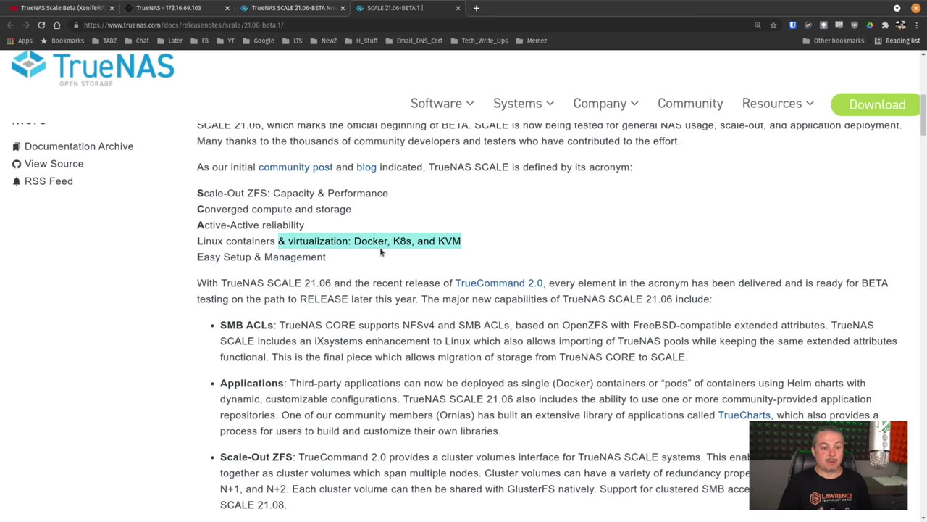
Step: Scroll the release notes, glance at the forum's SCALE beta announcement, and return
scroll(382, 251, "down", 2)
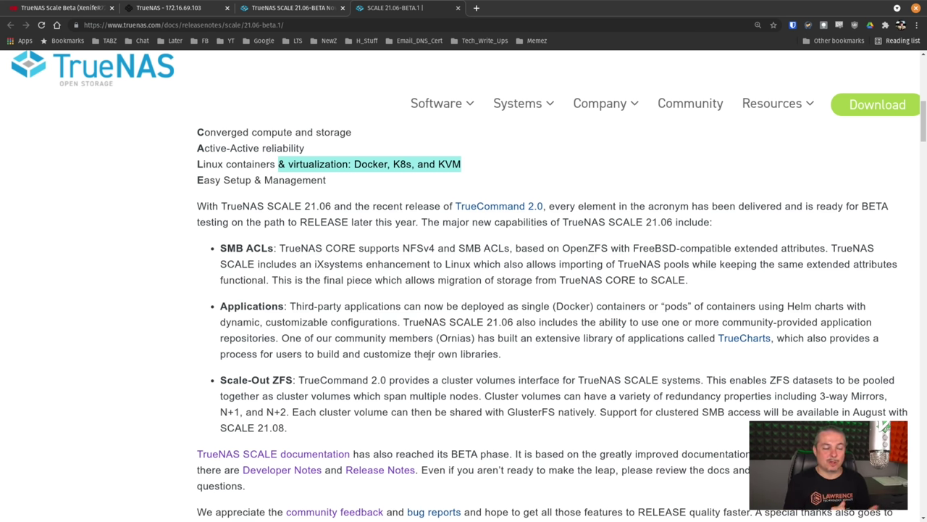
left_click(293, 8)
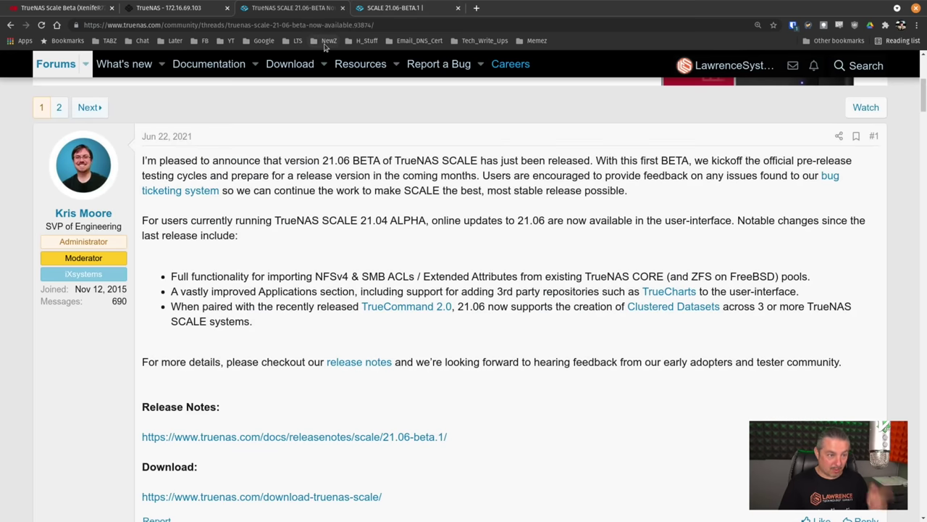
left_click(395, 8)
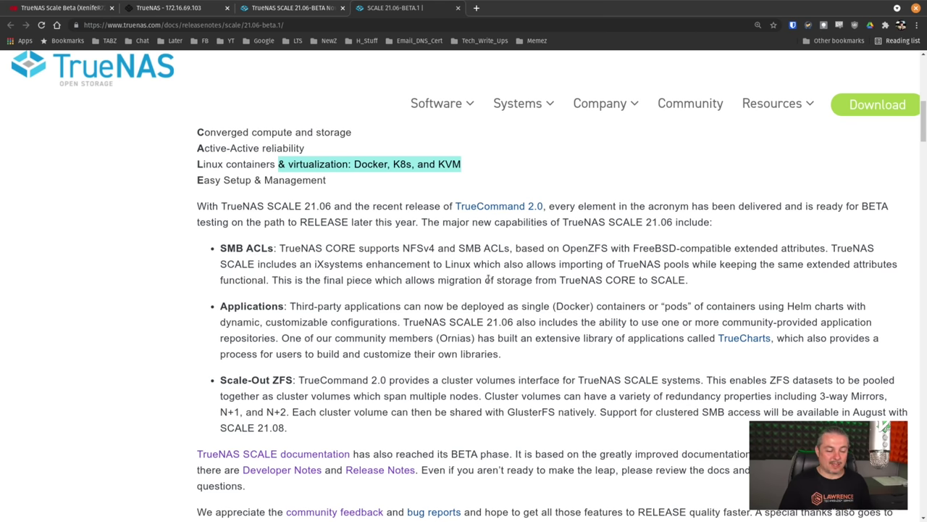
Step: Highlight the whole Scale-Out ZFS paragraph, then bring up the VM's installer console
scroll(529, 369, "down", 3)
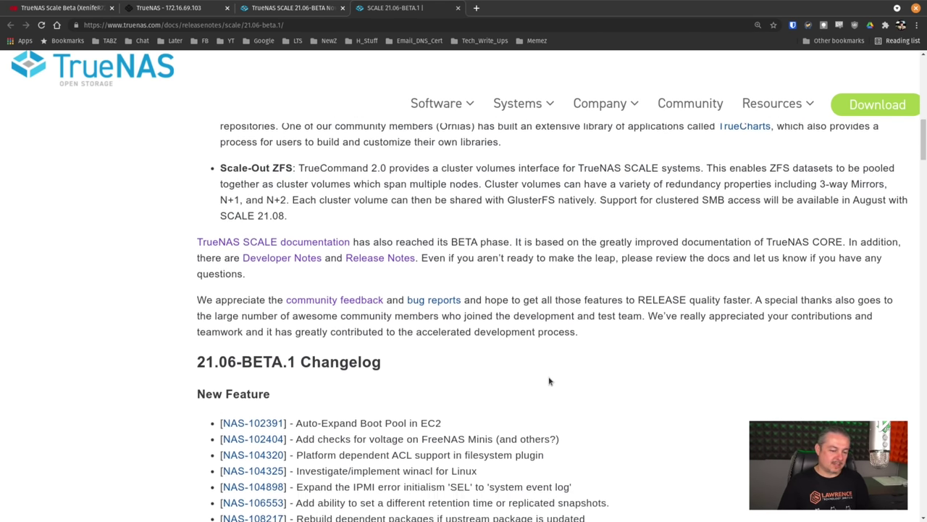
scroll(549, 381, "down", 2)
scroll(432, 365, "up", 5)
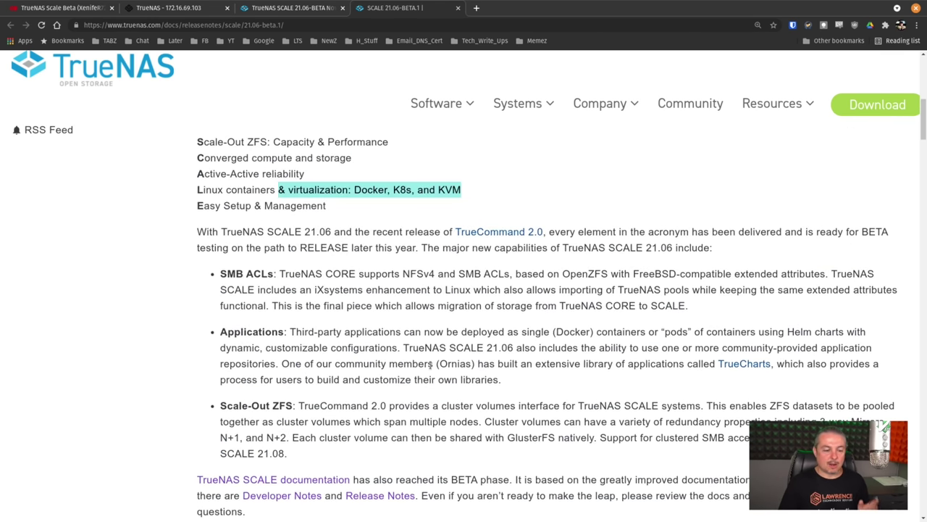
left_click_drag(220, 405, 633, 415)
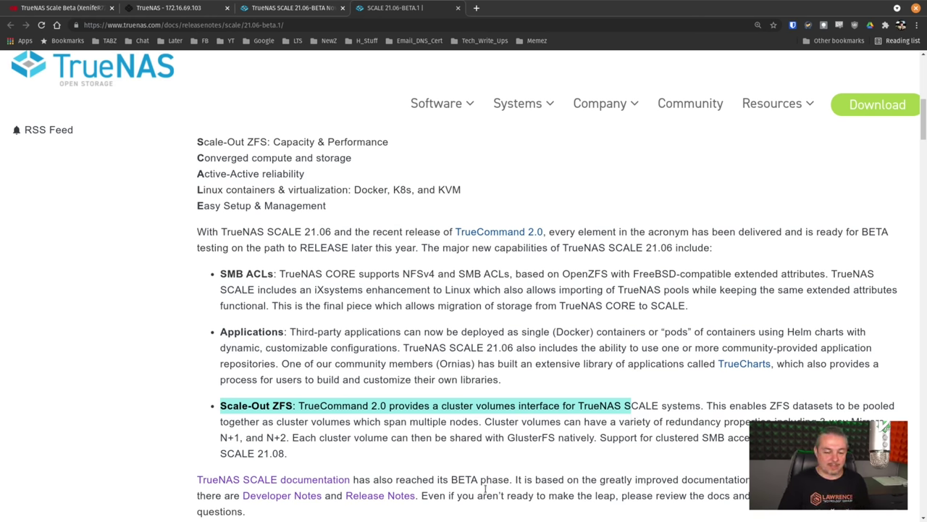
triple_click(524, 440)
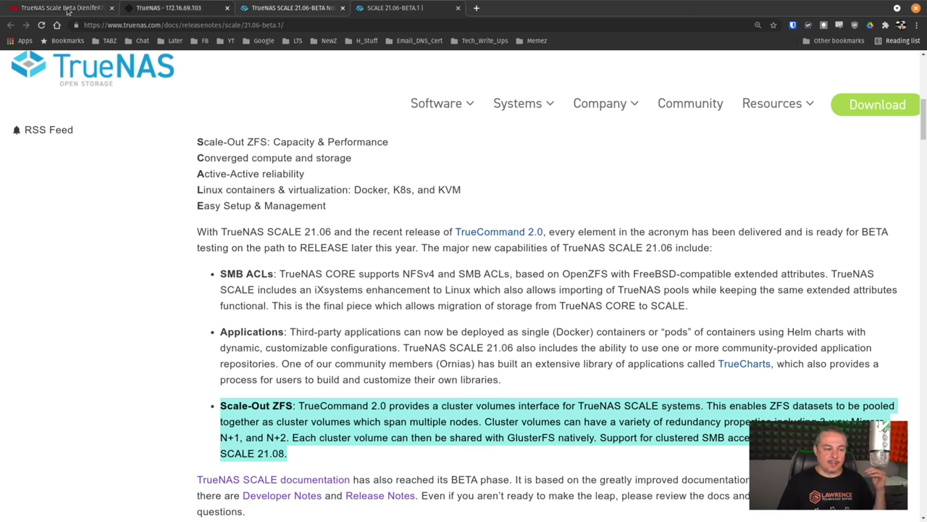
left_click(67, 10)
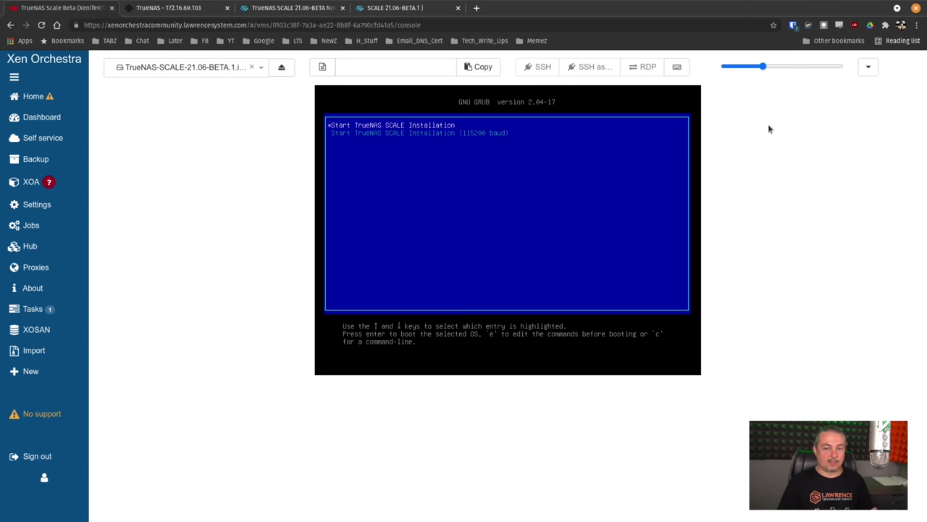
Step: Boot the SCALE installer and choose Install/Upgrade onto the xvda drive, agreeing to erase it
left_click_drag(763, 66, 773, 66)
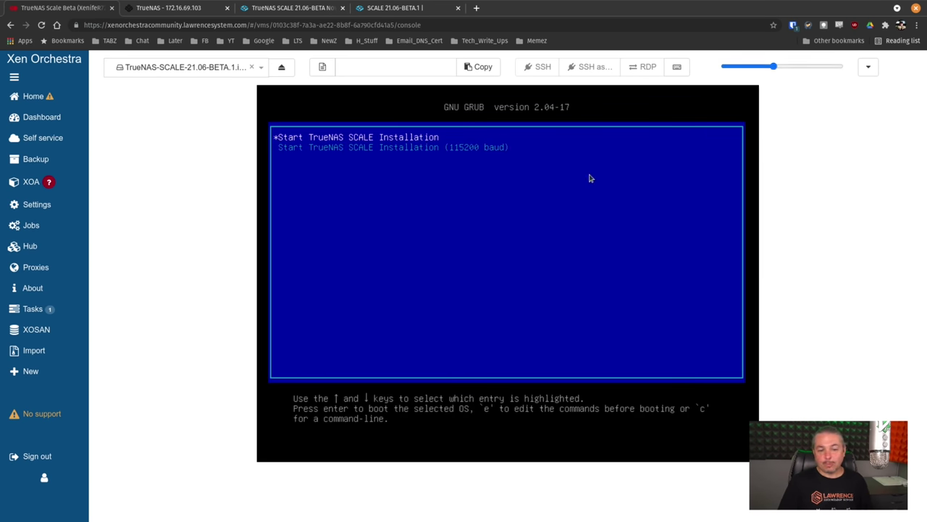
key("Return")
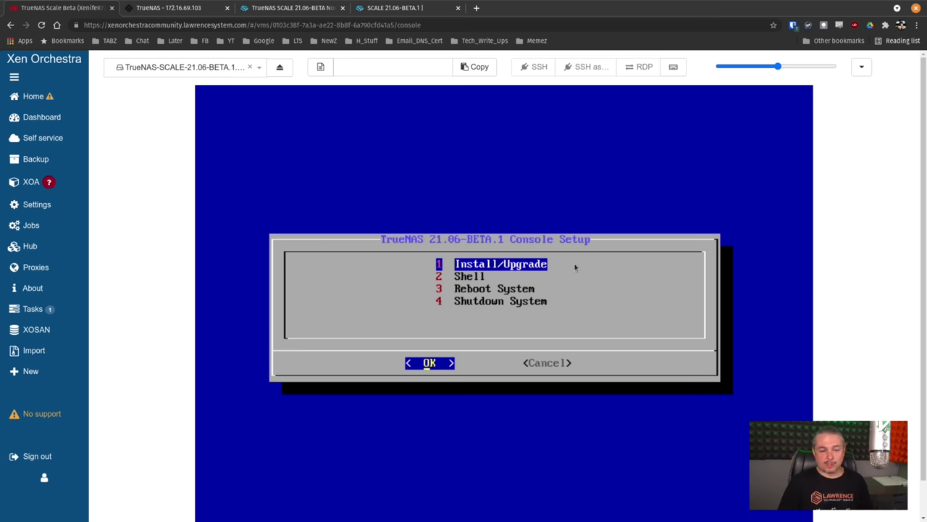
key("Return")
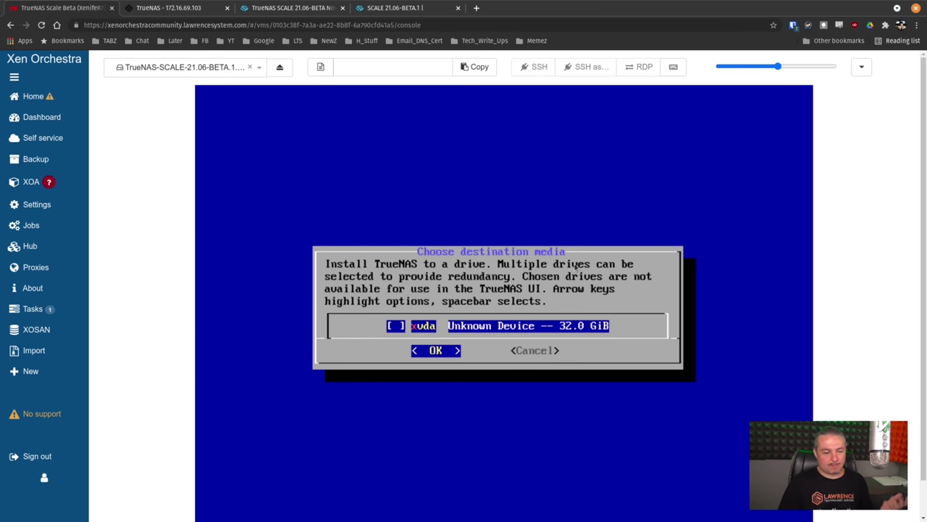
key("space")
key("Return")
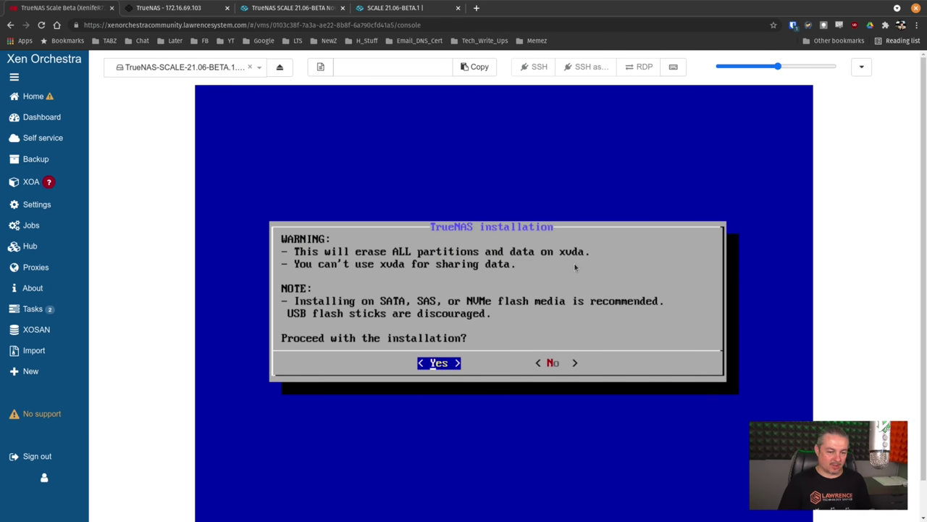
key("Return")
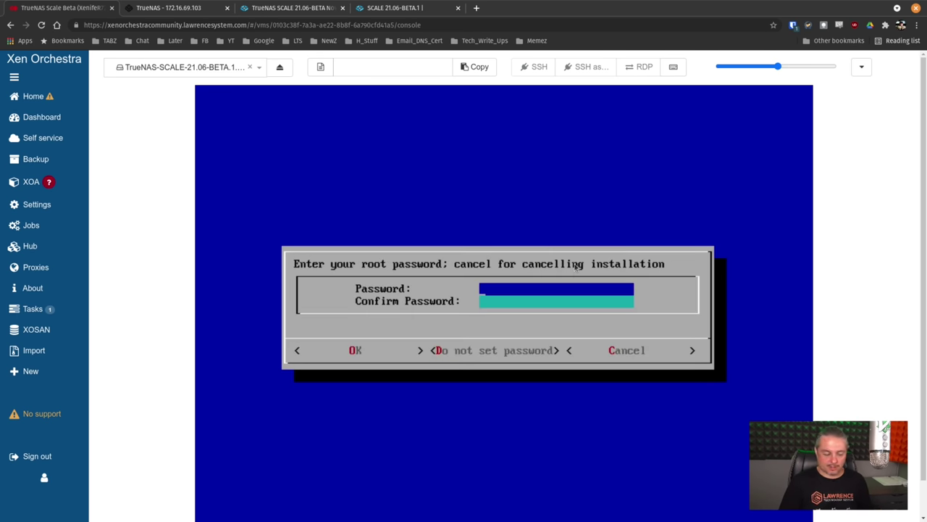
Step: Enter and confirm the root password, then begin the installation
type("********")
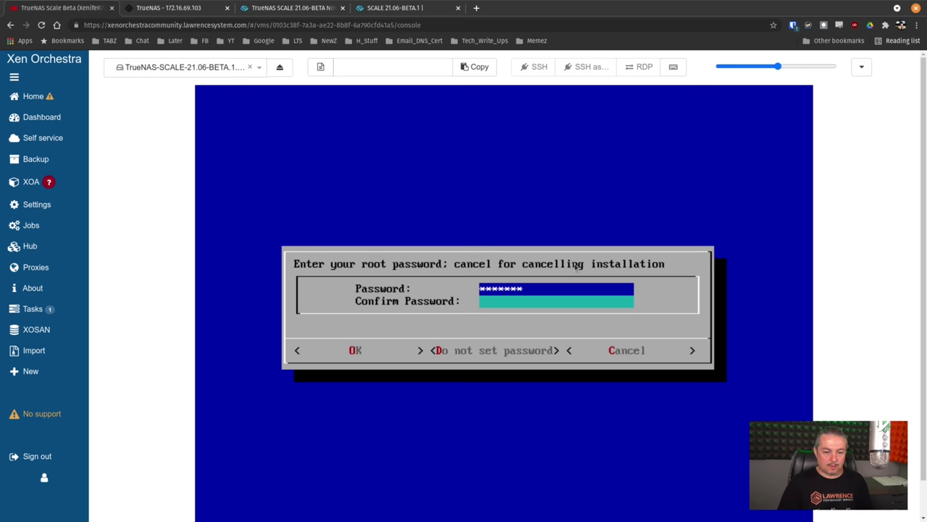
key("BackSpace")
key("BackSpace")
key("BackSpace")
key("BackSpace")
key("BackSpace")
key("BackSpace")
key("BackSpace")
key("BackSpace")
type("****")
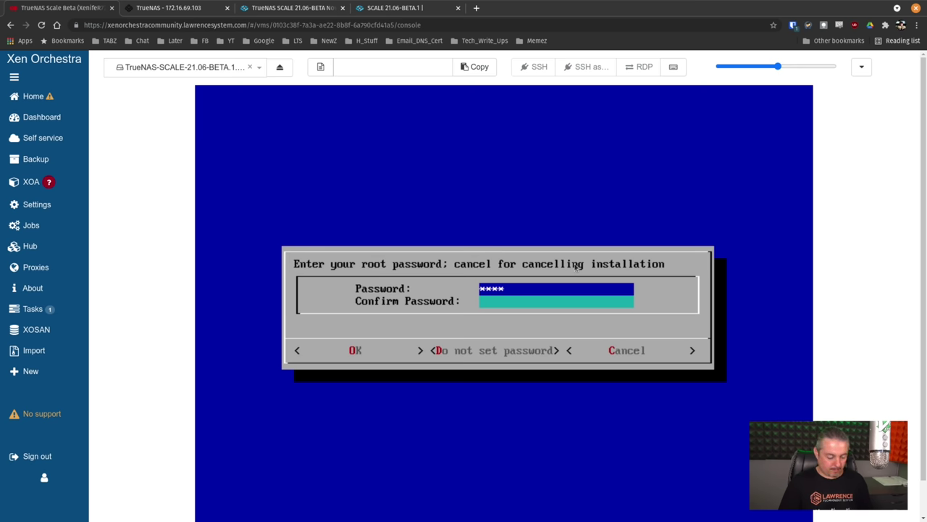
type("**")
key("Down")
type("*****")
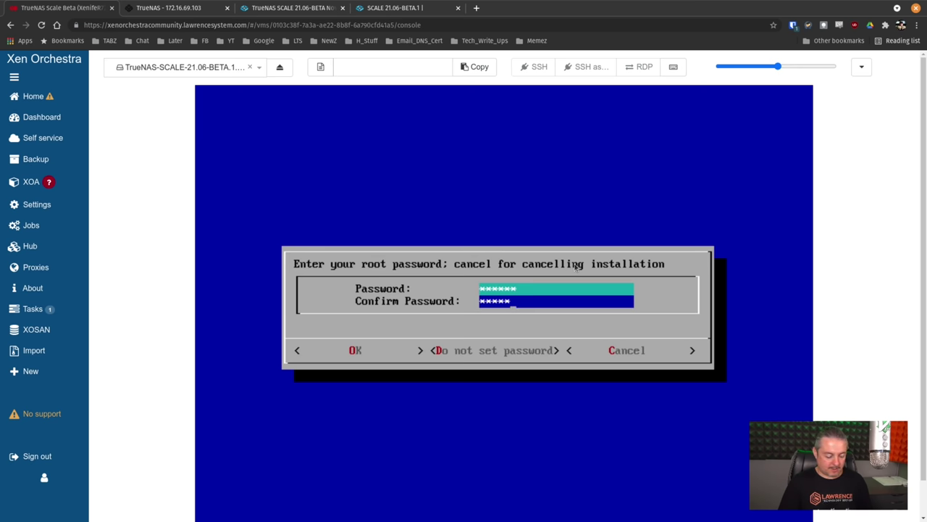
type("*")
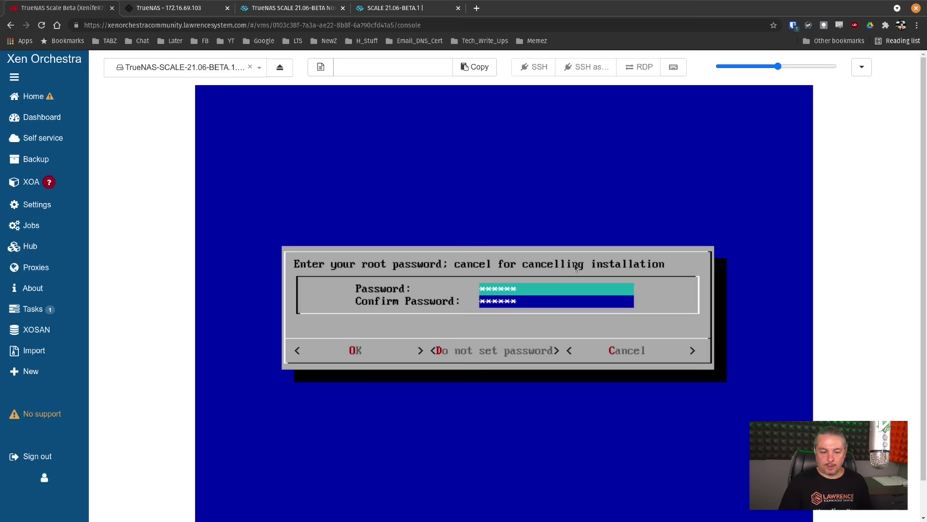
key("Return")
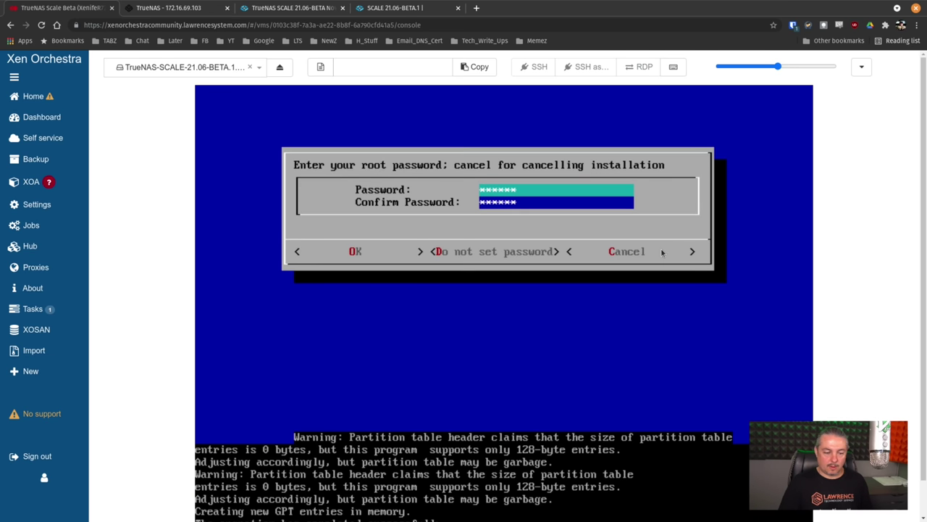
Step: Shrink the installer console to fit the window, then open CORE's System General settings
left_click_drag(780, 67, 767, 67)
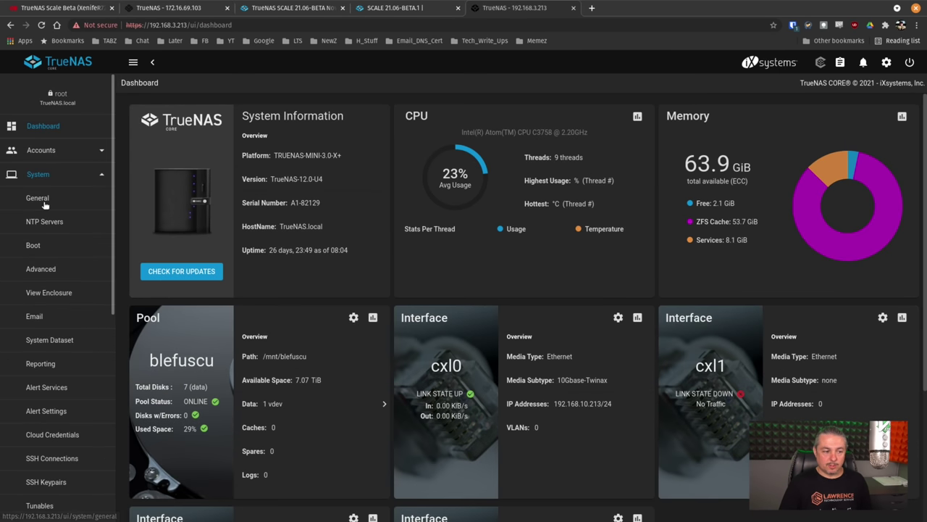
left_click(44, 203)
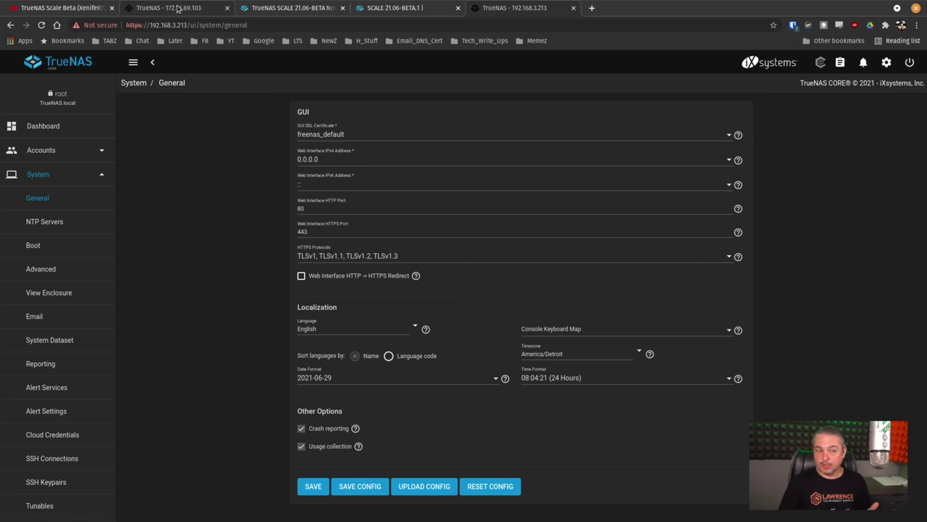
Step: Switch to the new TrueNAS SCALE 21.06-BETA.1 dashboard at 172.16.69.103
left_click(177, 9)
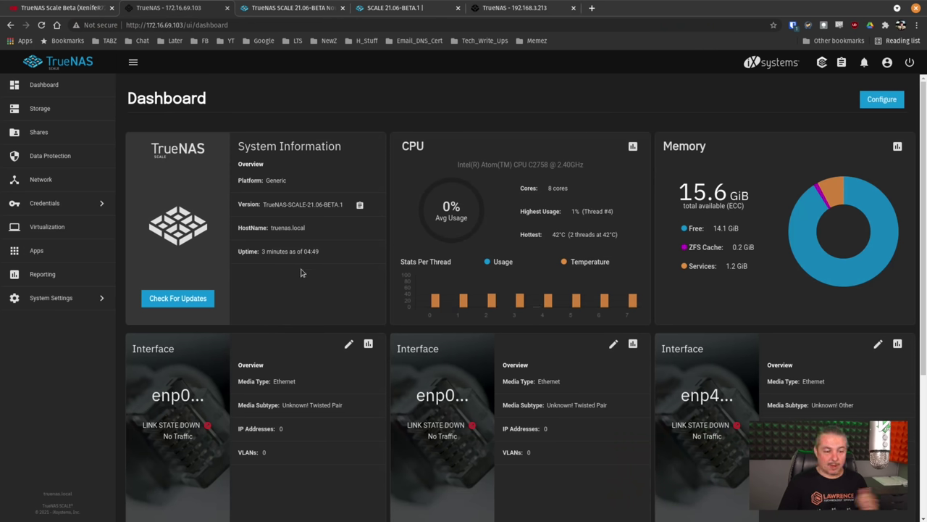
Step: Check that SCALE's Storage page has no pools, then view the Sharing page with SMB, NFS, iSCSI, WebDAV stopped
left_click(80, 108)
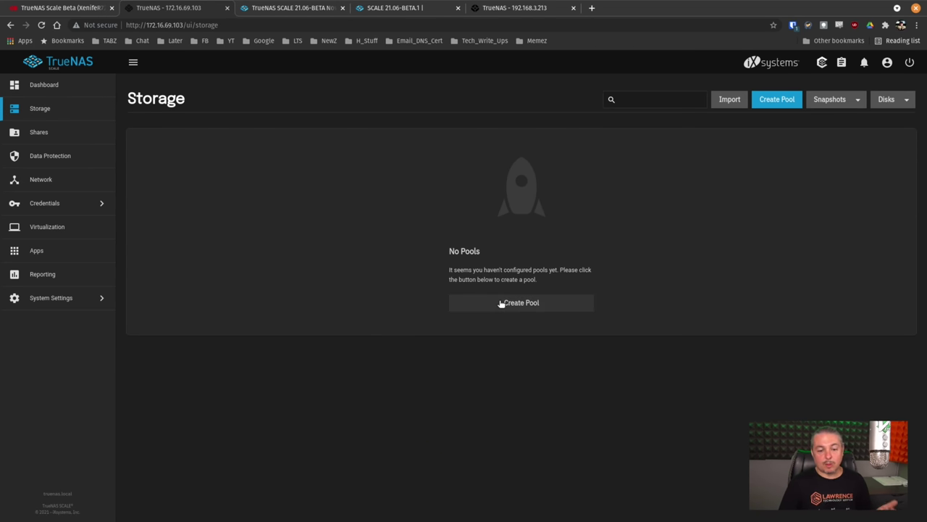
left_click(67, 137)
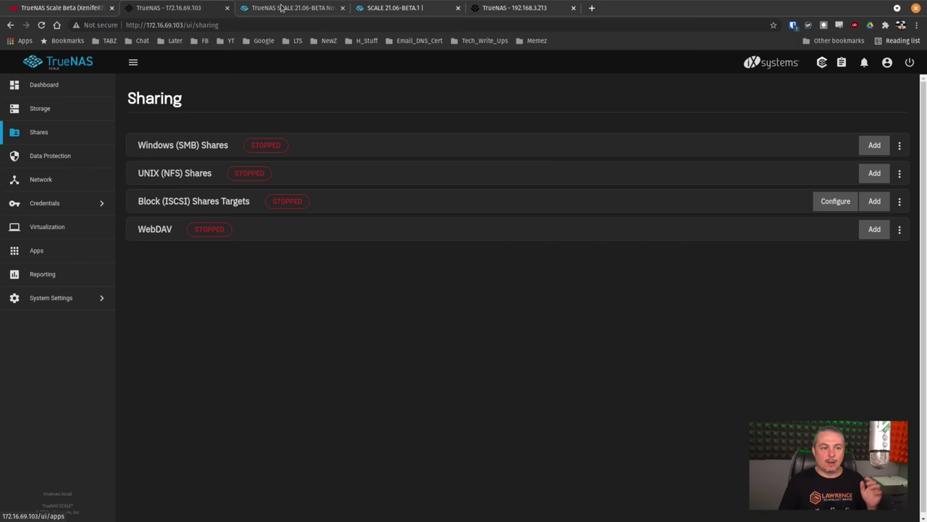
Step: Place the CORE tab beside SCALE and view CORE's Dashboard and Sharing types
left_click(517, 9)
left_click_drag(517, 9, 297, 9)
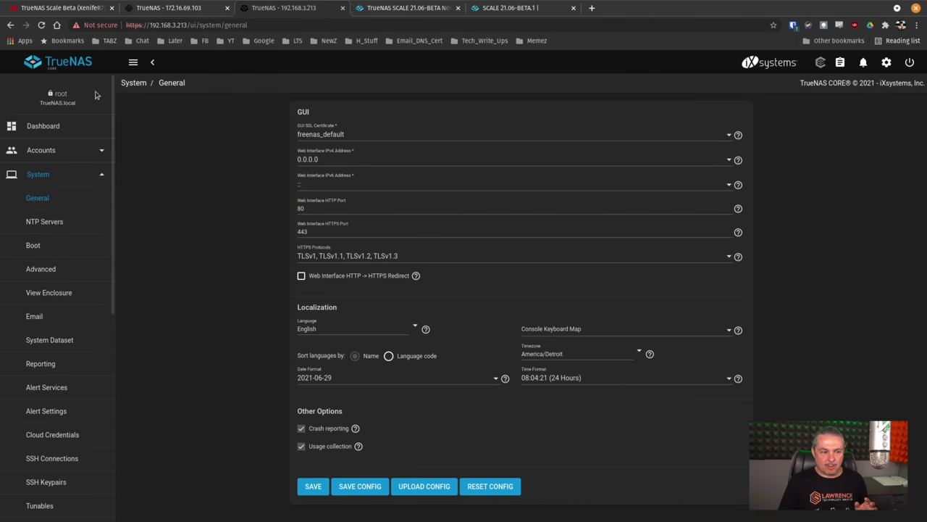
left_click(64, 129)
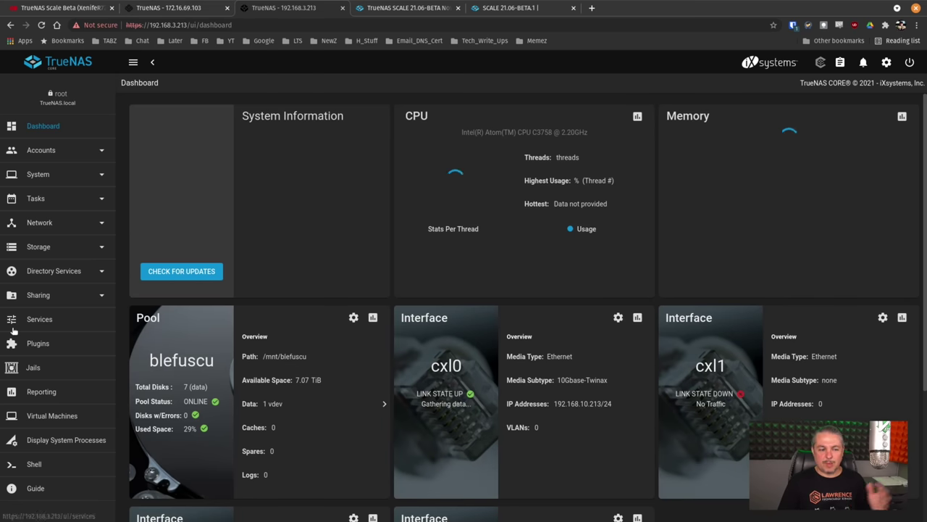
left_click(63, 297)
key("ctrl+shift+Tab")
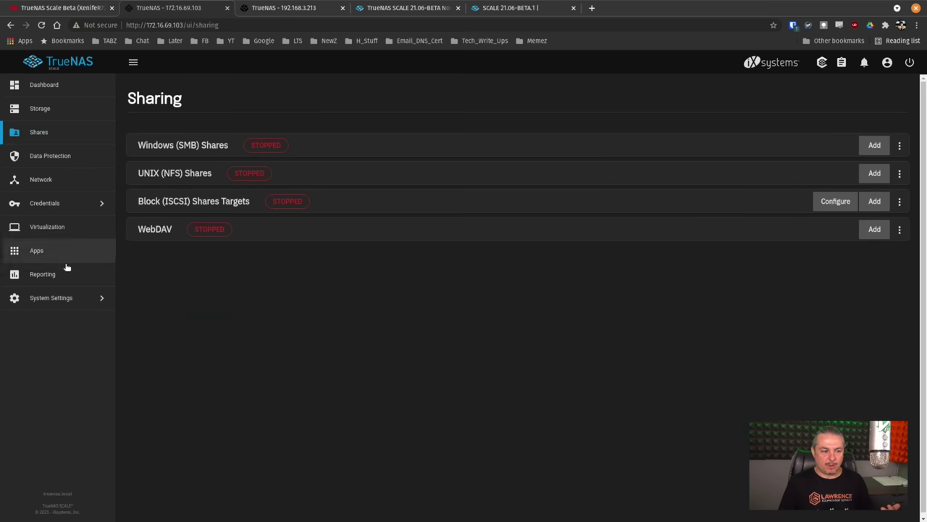
Step: Compare SCALE's Data Protection page with CORE's Tasks list, ending on SCALE's Shares
left_click(70, 157)
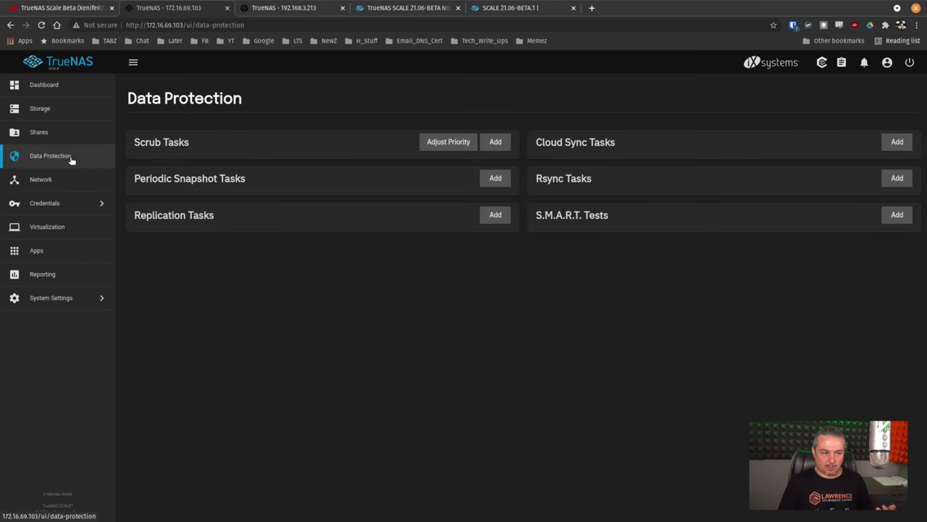
scroll(346, 272, "down", 1)
scroll(347, 273, "up", 1)
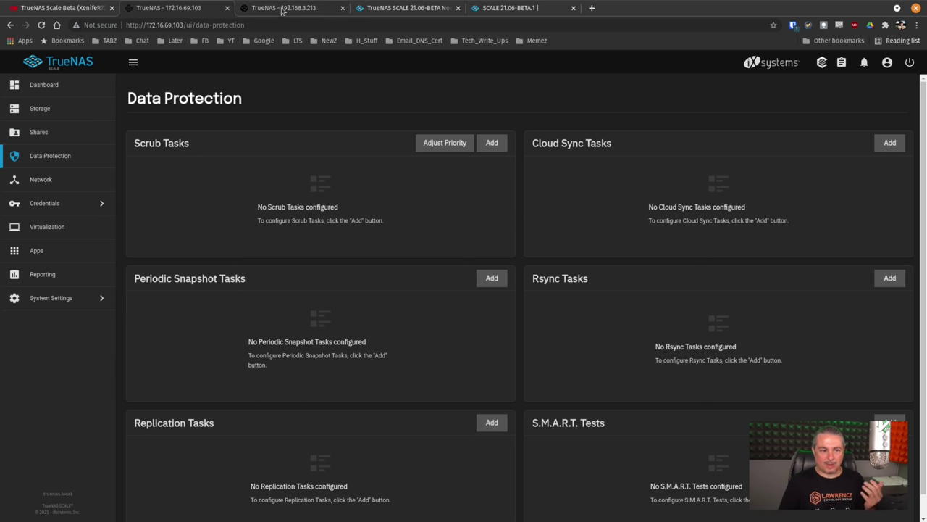
key("ctrl+Tab")
left_click(70, 207)
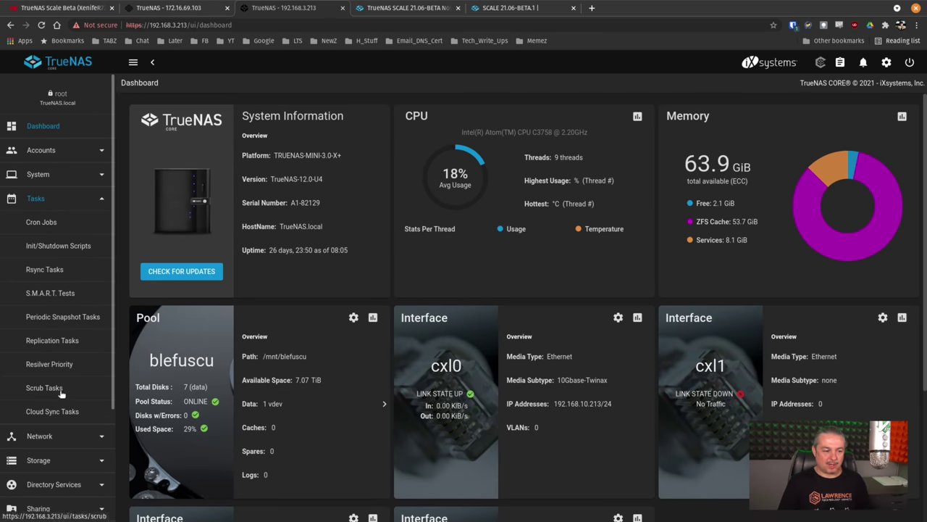
key("ctrl+shift+Tab")
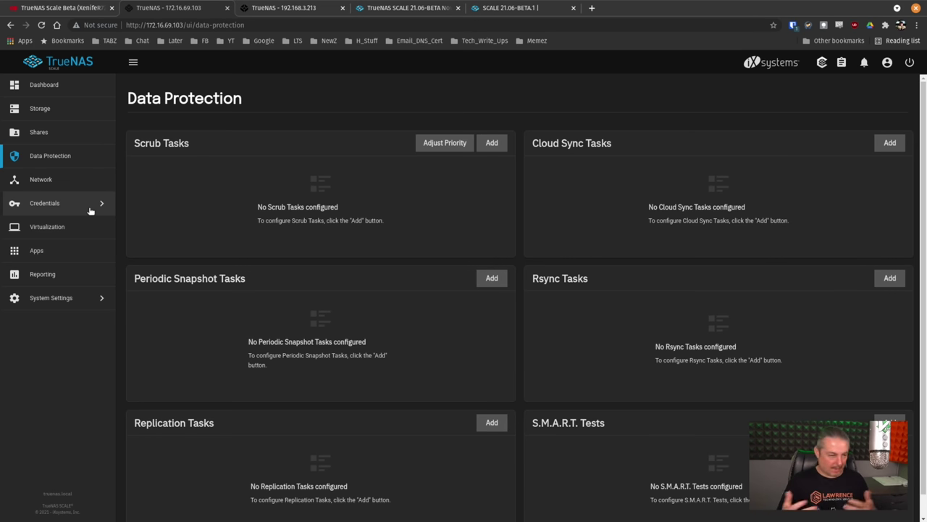
left_click(73, 131)
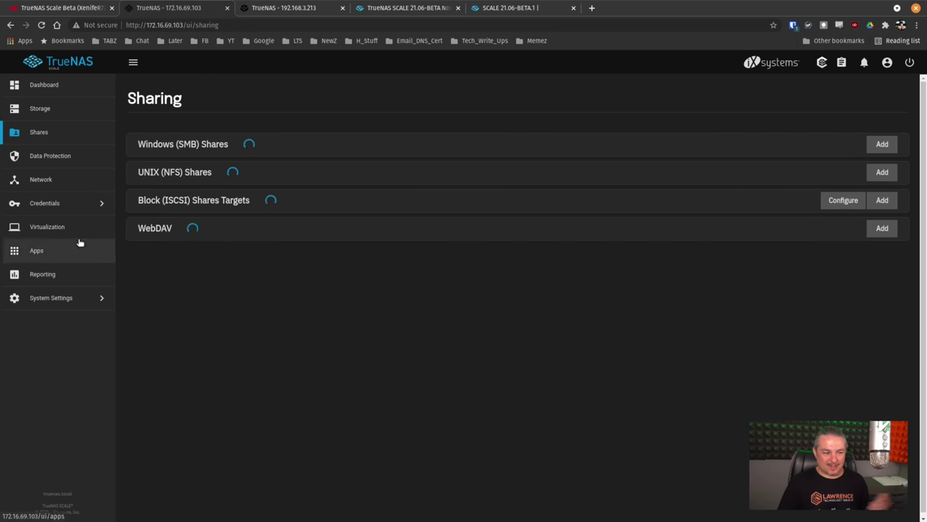
Step: Upload the TrueNAS-12.0-U4 configuration .tar through General > Manage Configuration and reboot
left_click(66, 299)
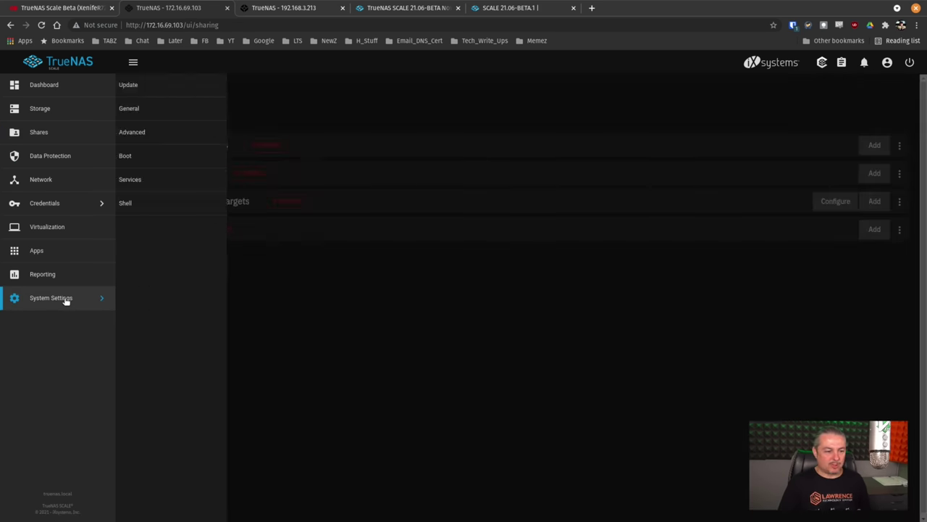
left_click(161, 105)
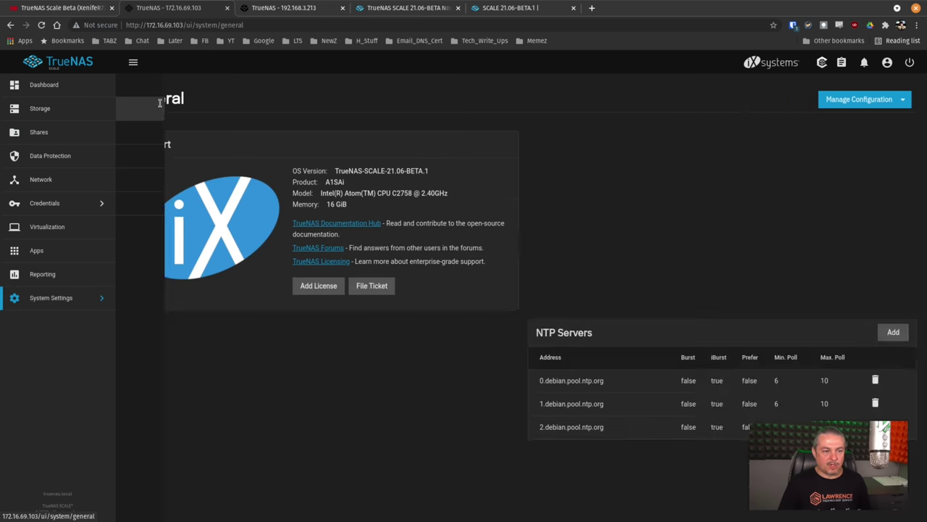
left_click(869, 103)
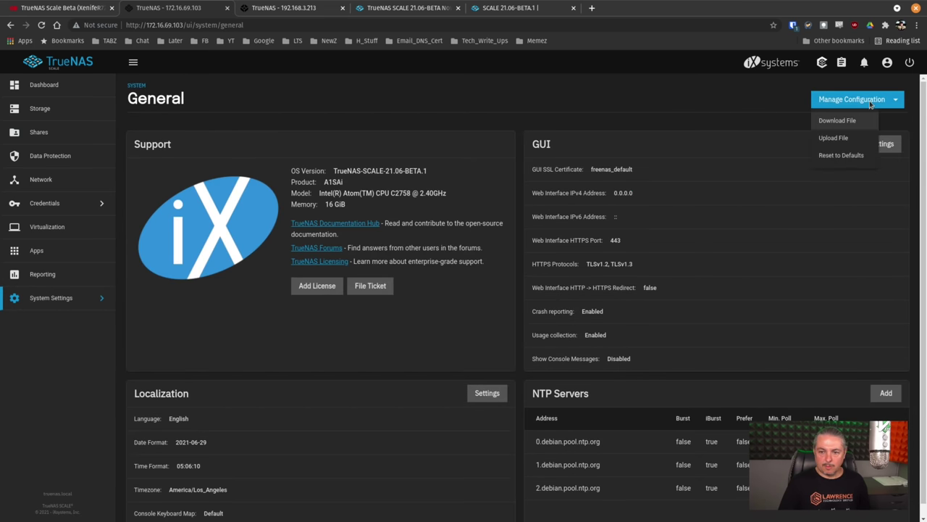
left_click(835, 138)
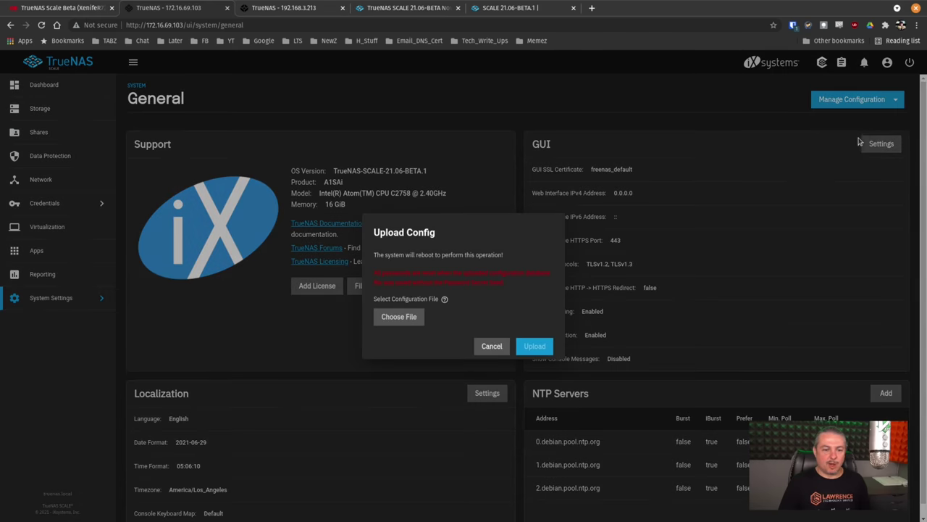
left_click(379, 317)
left_click(381, 164)
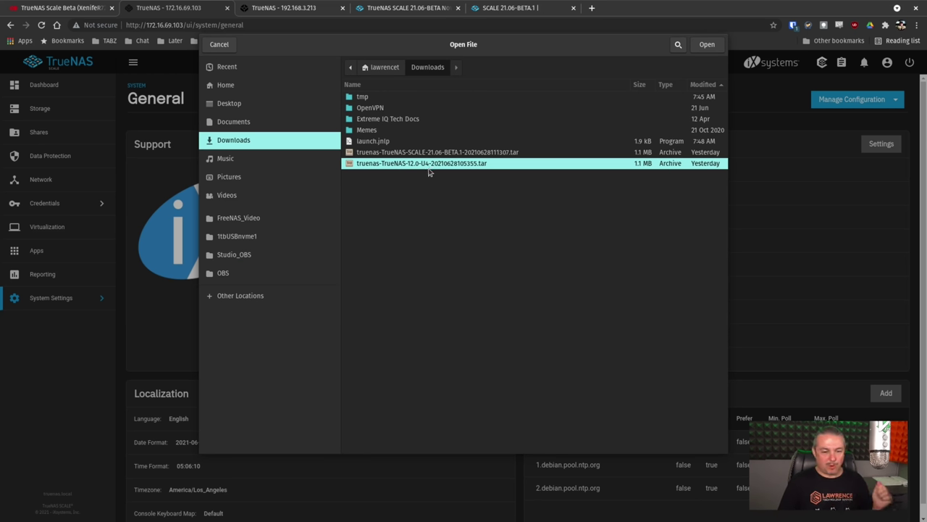
left_click(707, 45)
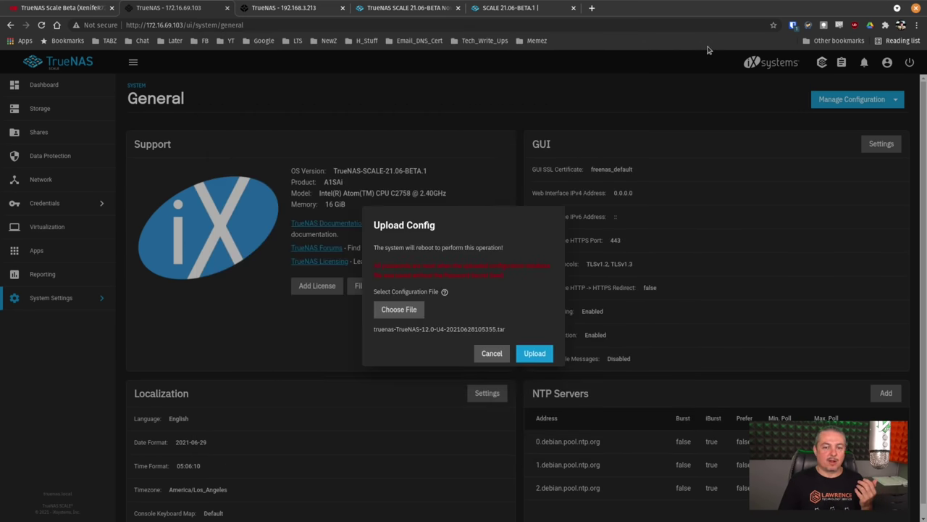
left_click(543, 354)
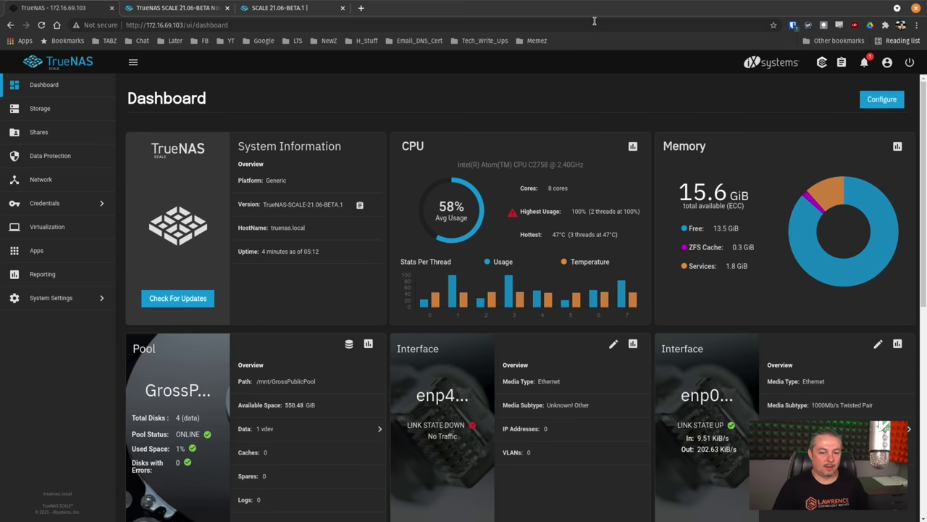
Step: Open Storage to view GrossPublicPool with its AdultSwim, ix-applications, NFS_Share and Water_Loop datasets
left_click(65, 112)
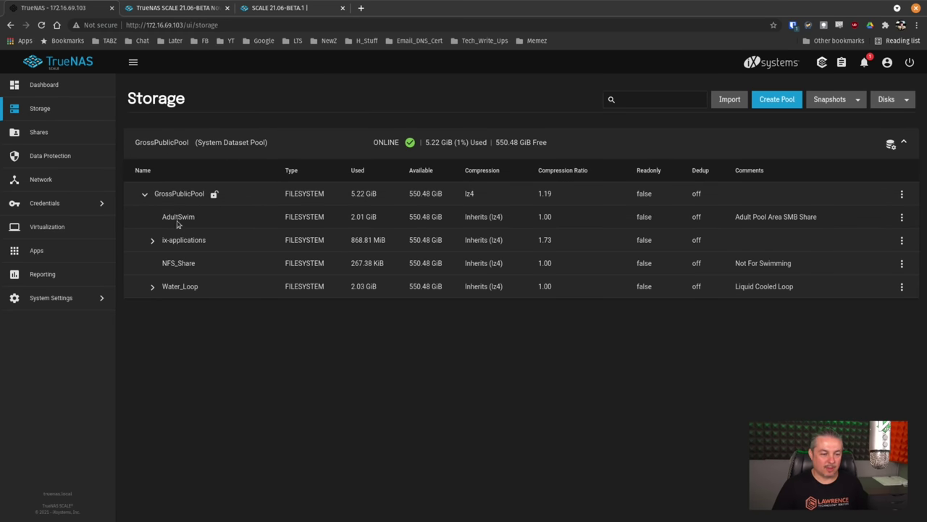
Step: Expand and collapse ix-applications, then view the running AdultSwim SMB and GrossPublicPool NFS shares
left_click(150, 241)
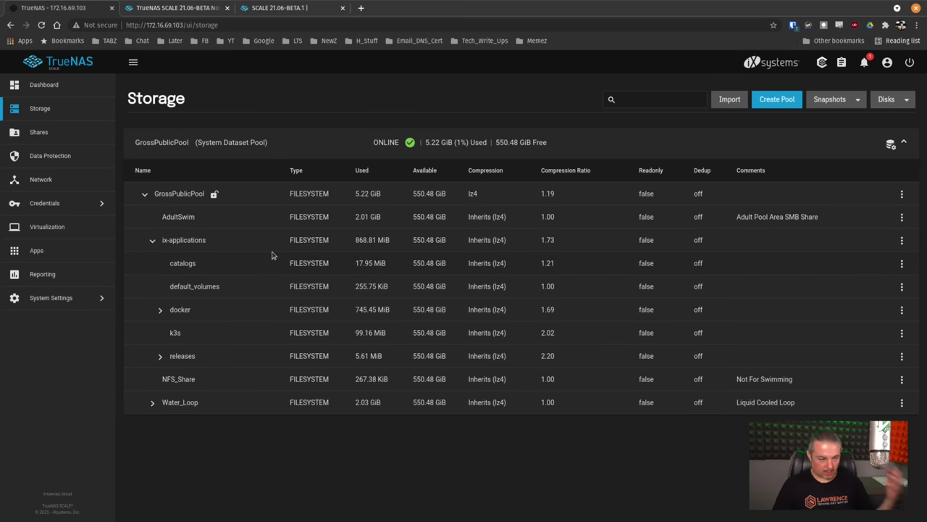
left_click(150, 241)
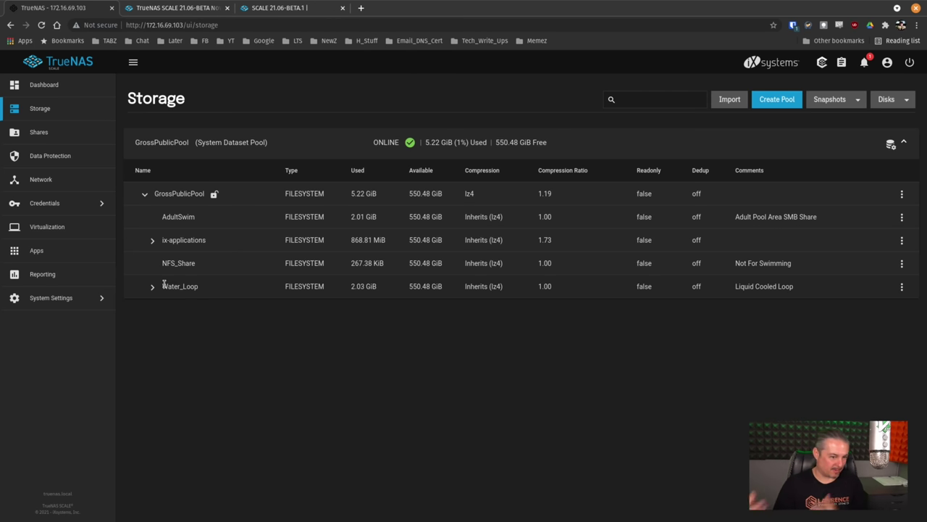
left_click(64, 131)
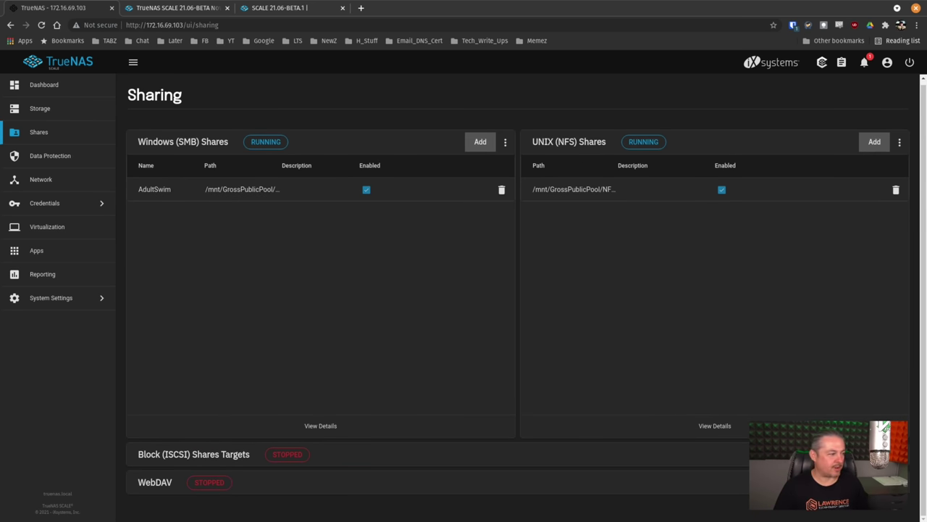
Step: Connect the file manager to smb://172.16.69.103 and log in with the share user's credentials
key("super")
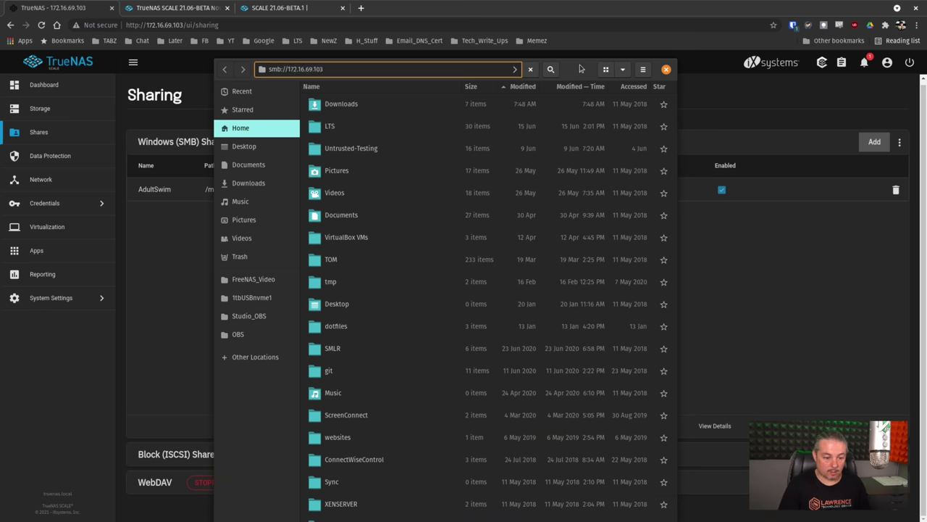
key("Return")
type("lts")
key("Tab")
key("Tab")
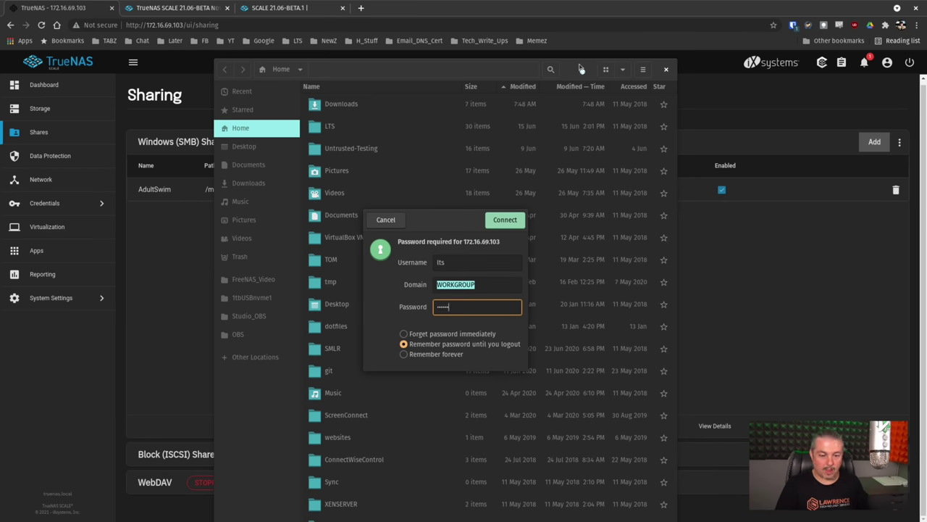
key("Return")
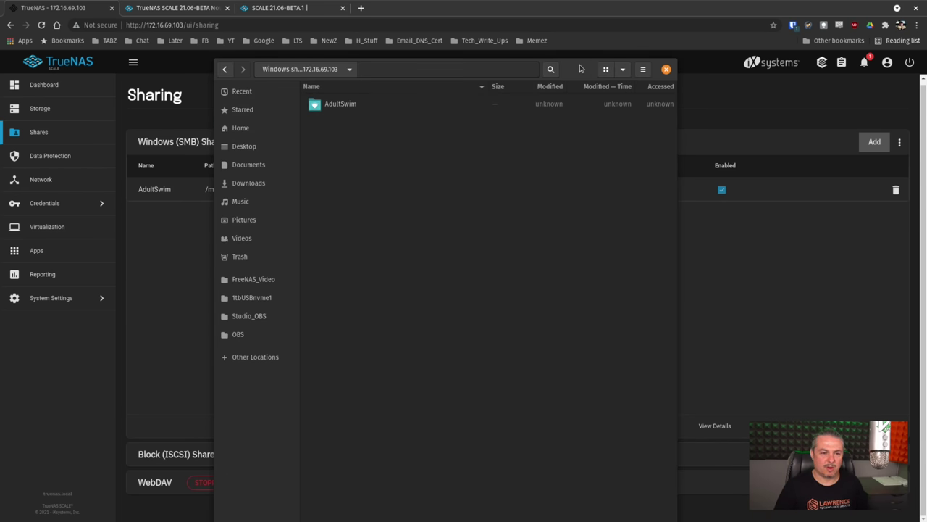
Step: Open the AdultSwim share, check its mkv files are present, and close the file manager
double_click(350, 104)
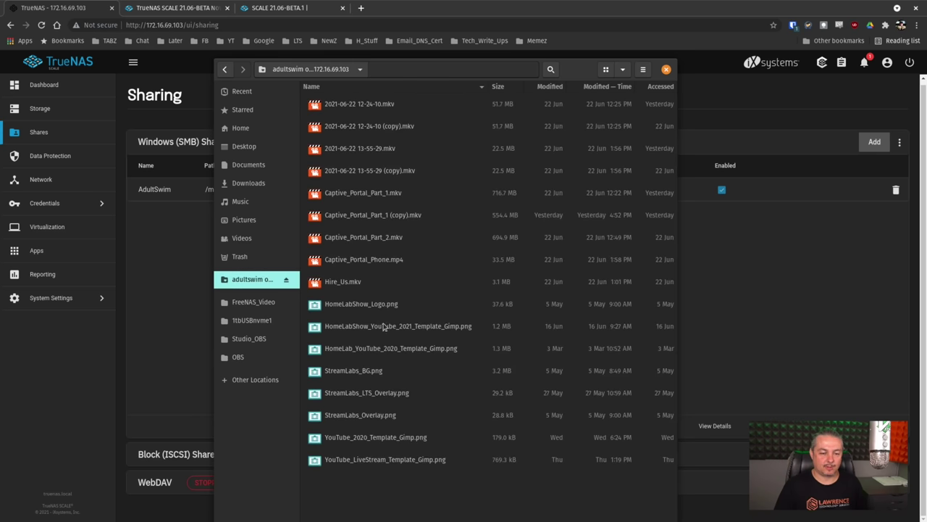
left_click(415, 235)
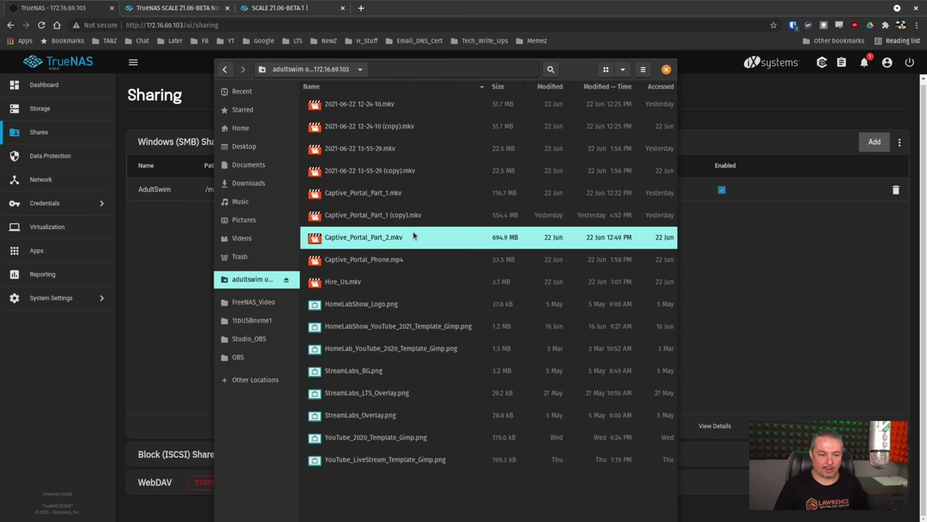
key("Up")
key("Up")
key("Up")
left_click(584, 5)
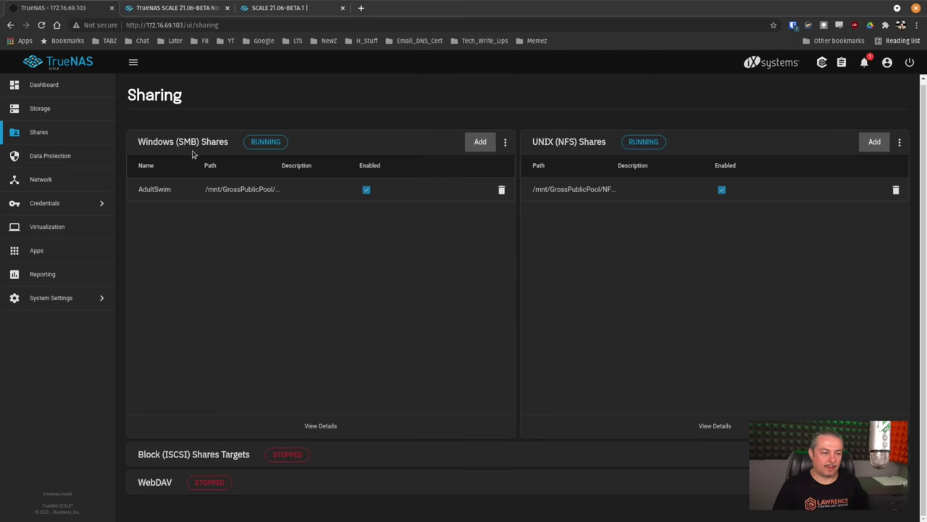
left_click(60, 107)
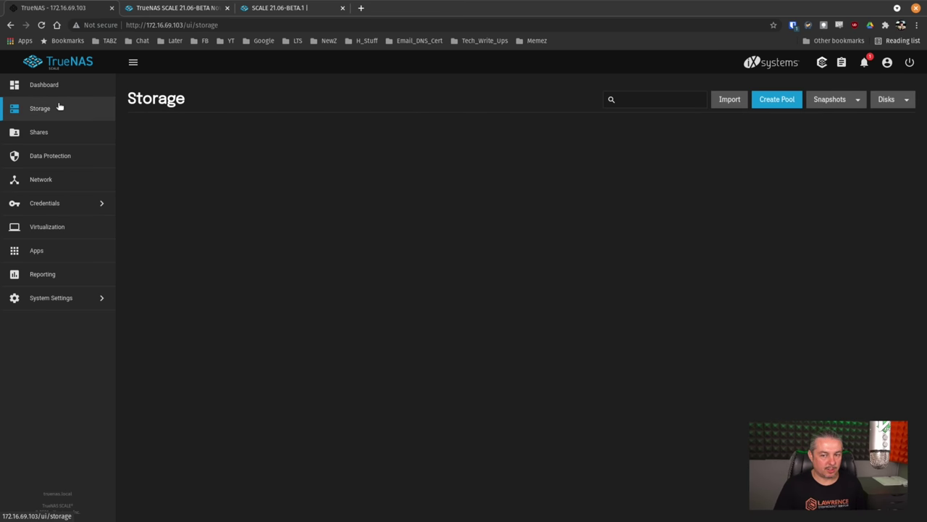
Step: Open Storage > Snapshots and page through the 4703 AdultSwim snapshots to entries 61–70
left_click(855, 103)
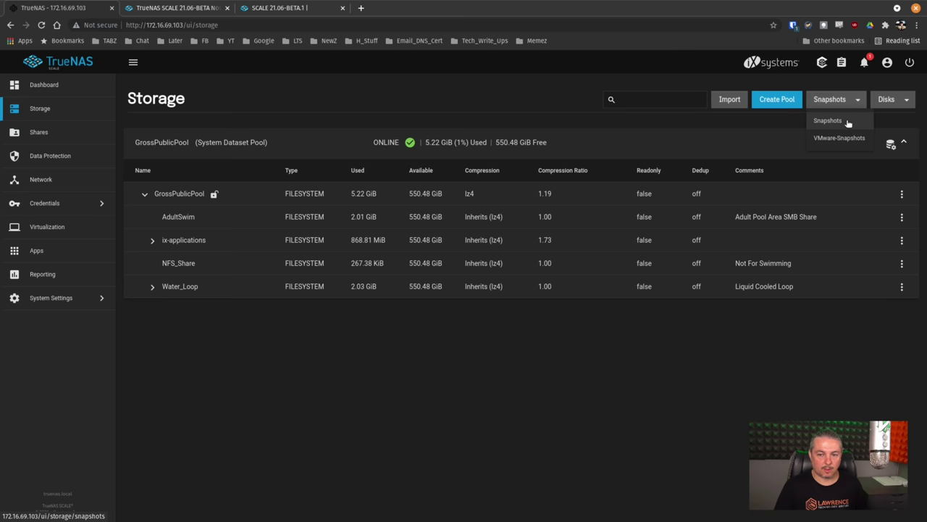
left_click(828, 121)
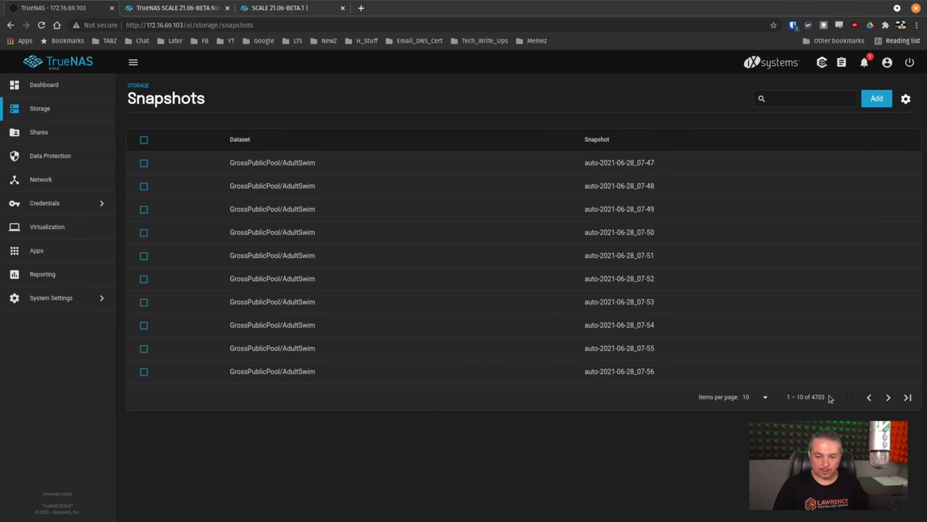
left_click(889, 398)
left_click(891, 399)
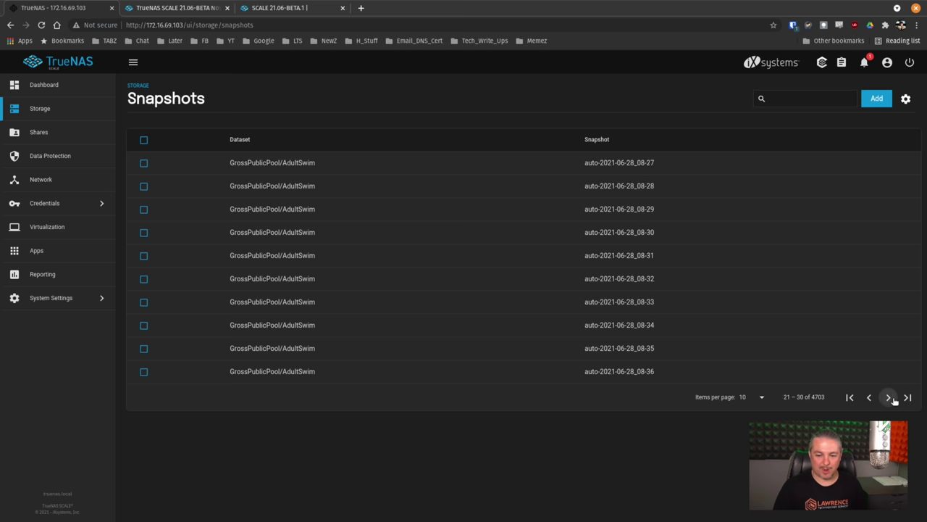
left_click(891, 398)
left_click(890, 398)
left_click(890, 398)
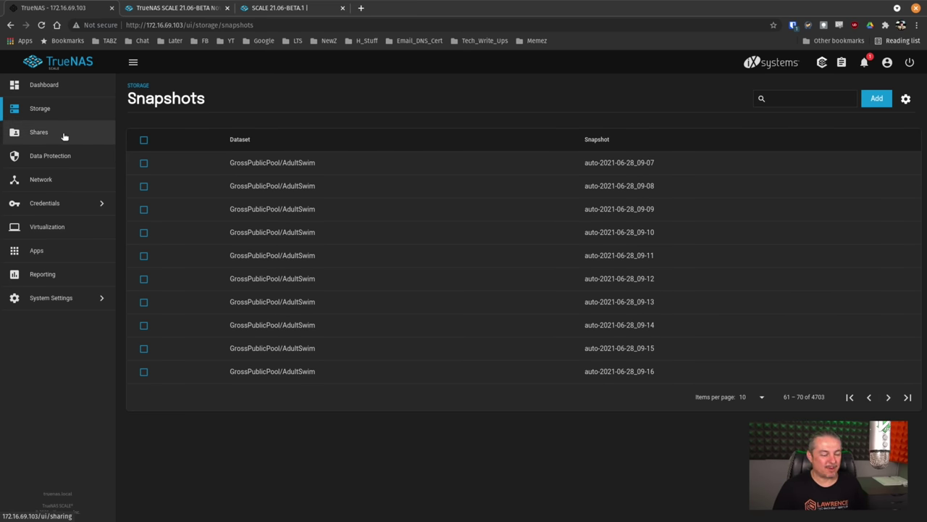
Step: Manually start the NFS_Share/AdultSwim-to-Water_Loop replication task from Data Protection
left_click(64, 159)
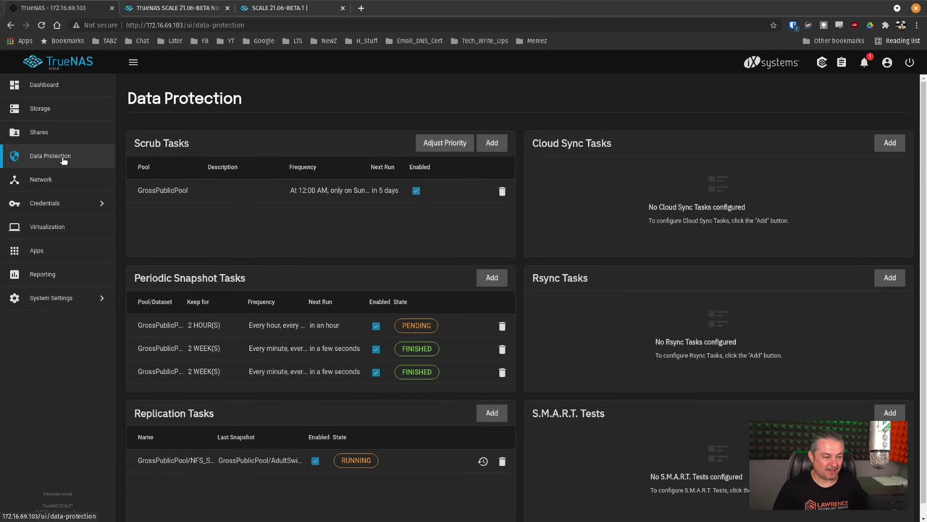
scroll(313, 321, "down", 1)
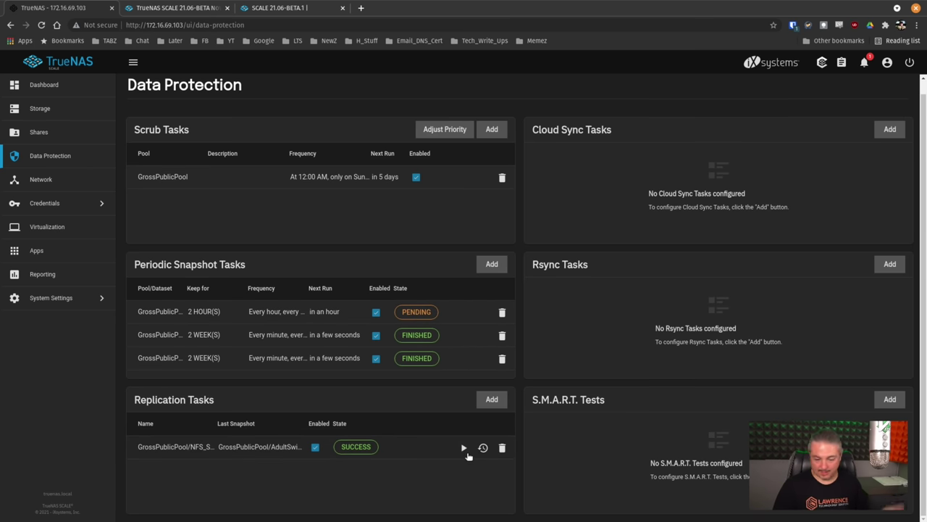
left_click(463, 449)
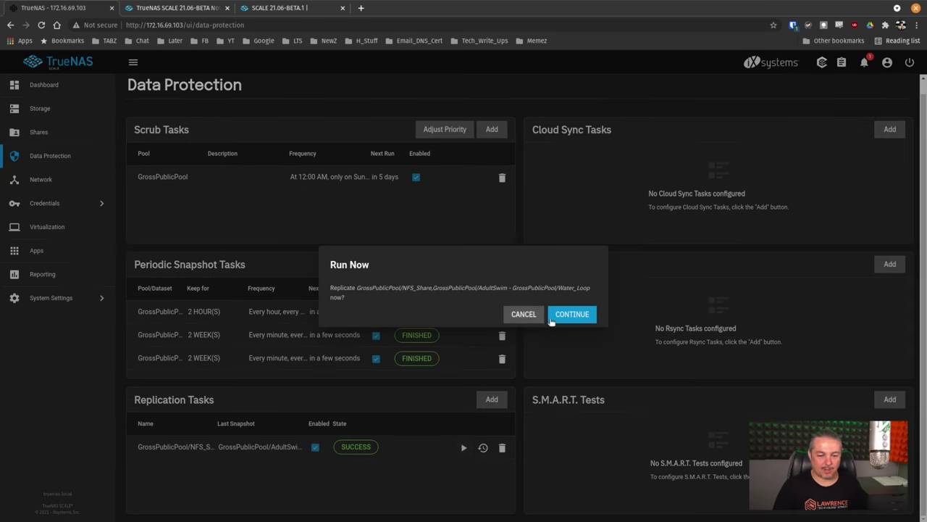
left_click(566, 317)
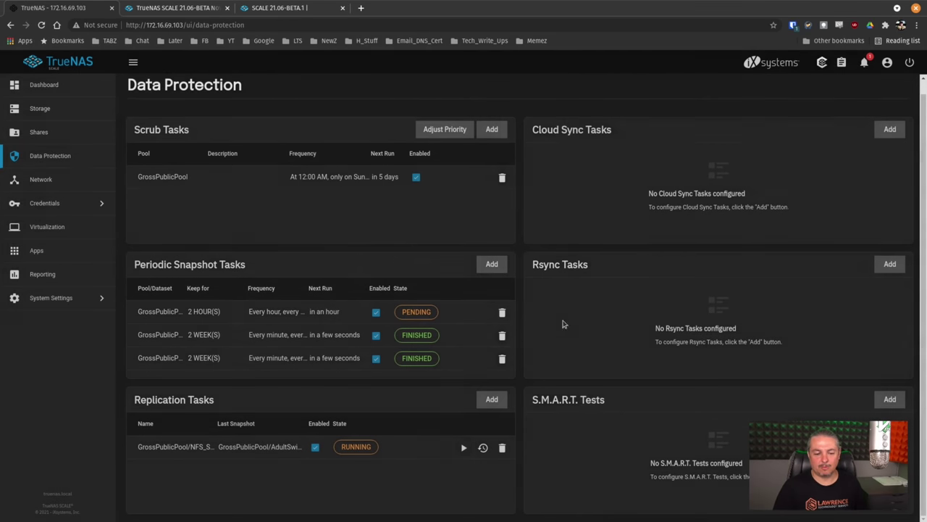
left_click(565, 323)
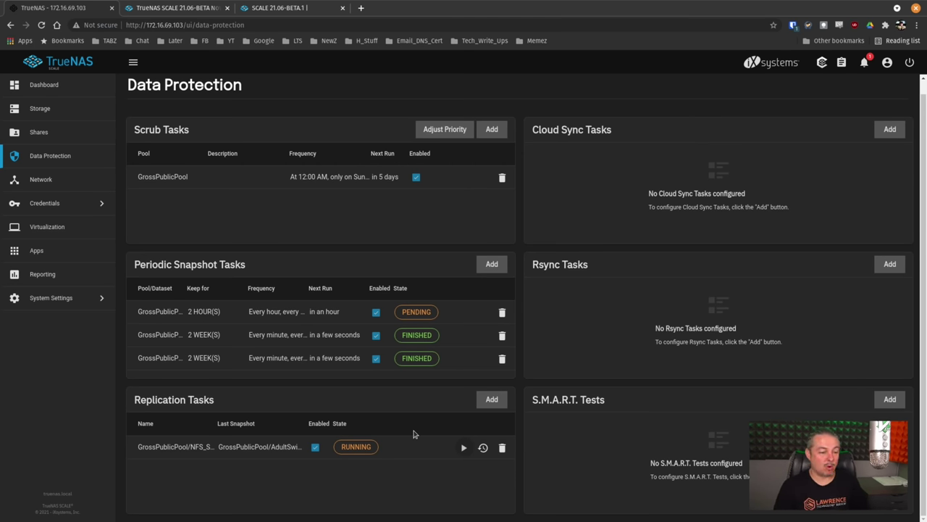
Step: Choose GrossPublicPool as the Apps pool and wait for the configuration to succeed
left_click(52, 252)
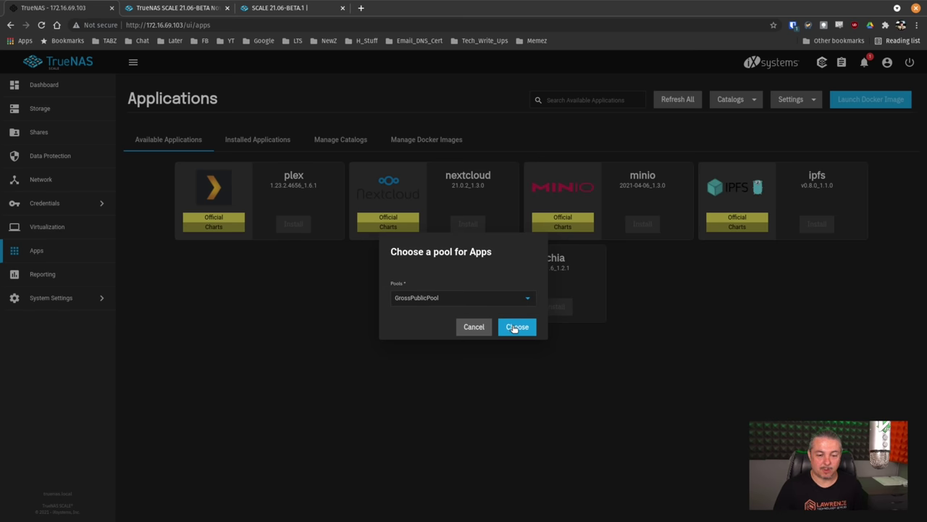
left_click(515, 329)
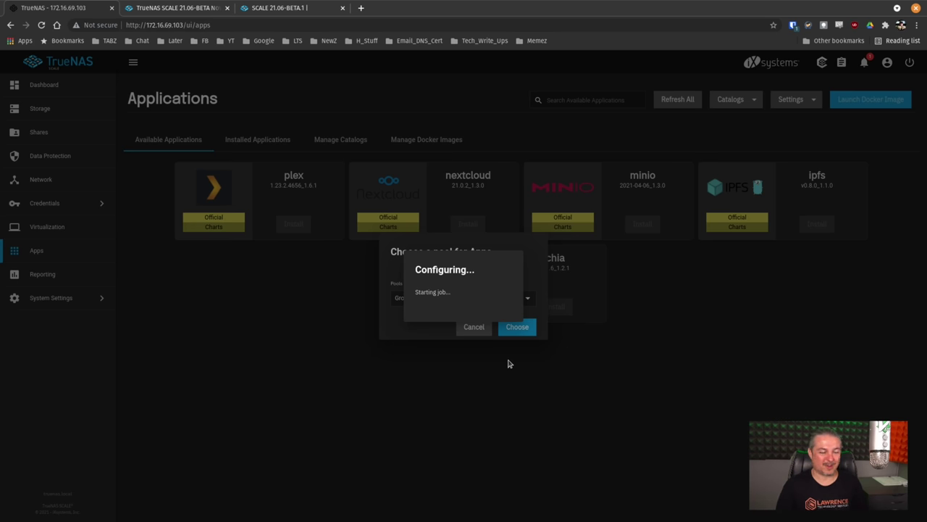
left_click(551, 313)
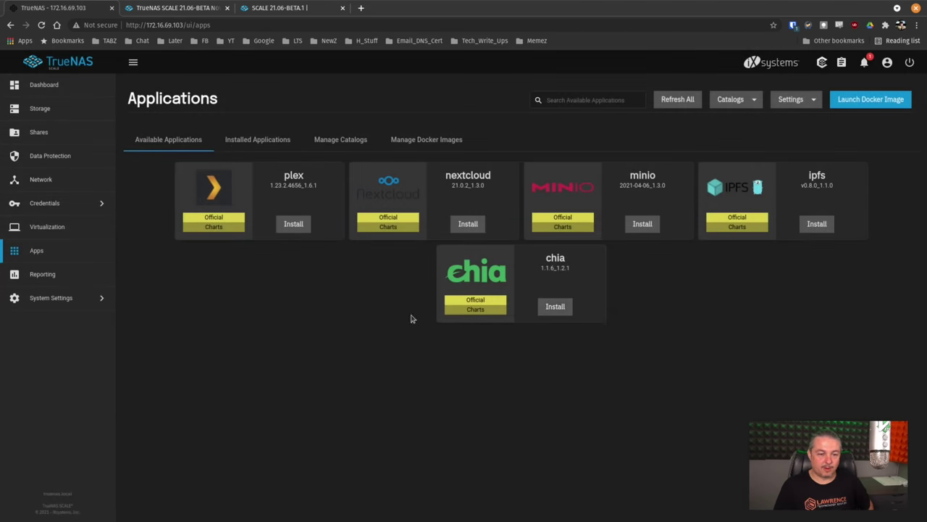
Step: Show Installed Applications with plextest active and up to date, and bring up the alerts
left_click(247, 140)
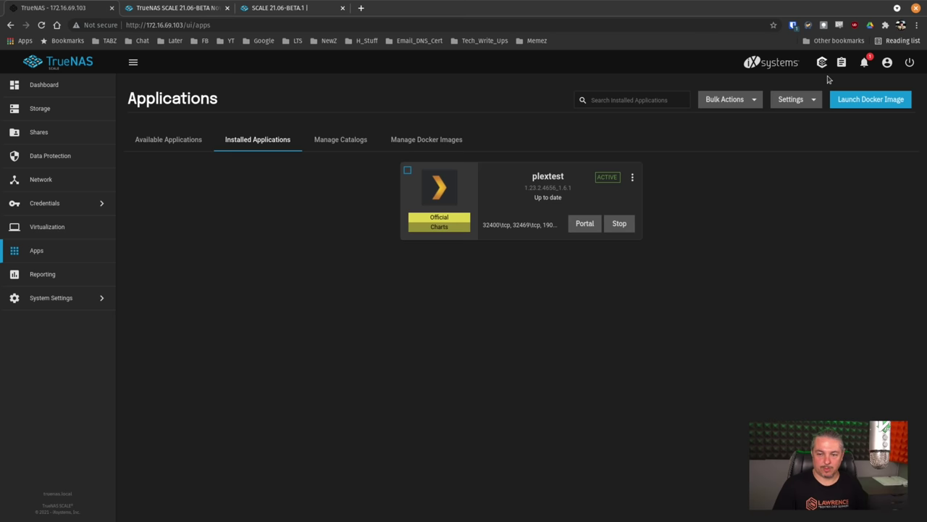
left_click(867, 62)
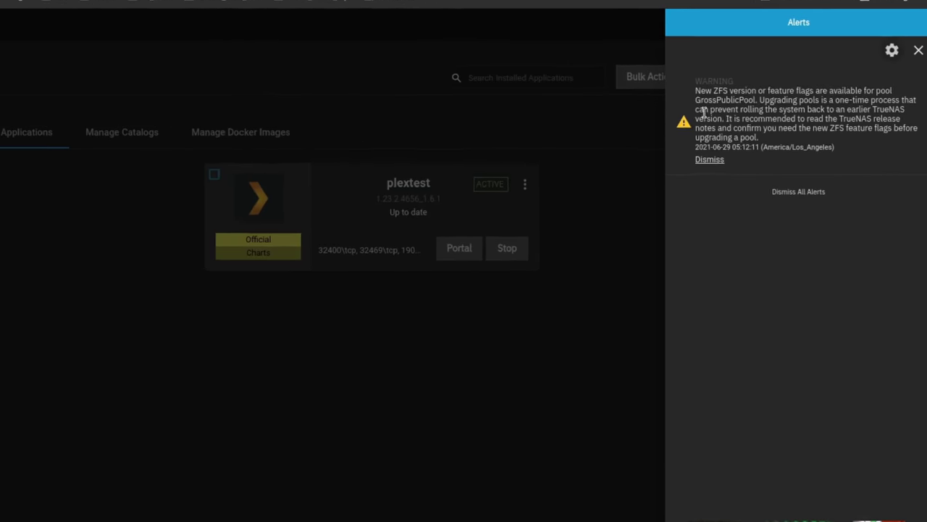
Step: Read and dismiss the GrossPublicPool ZFS feature-flag warning, then close the alerts panel
triple_click(591, 58)
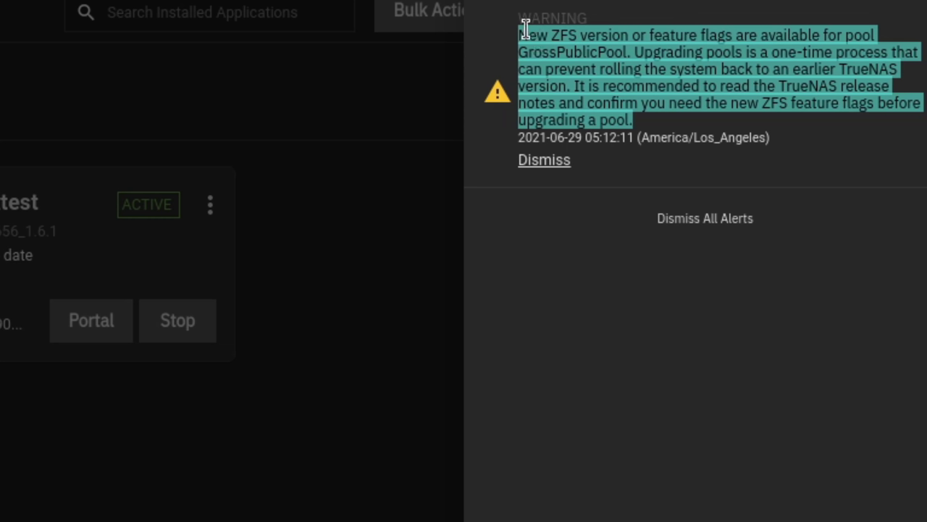
left_click(644, 66)
left_click_drag(644, 55, 801, 156)
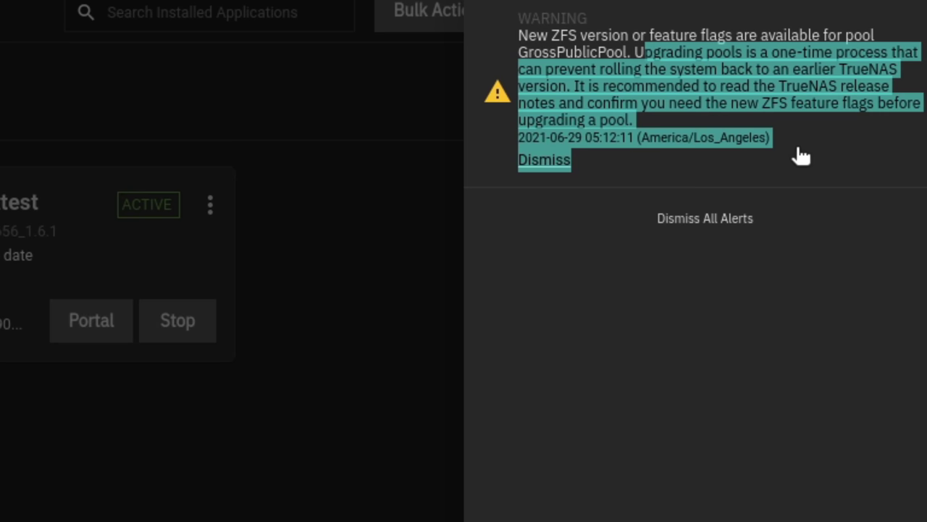
left_click(800, 156)
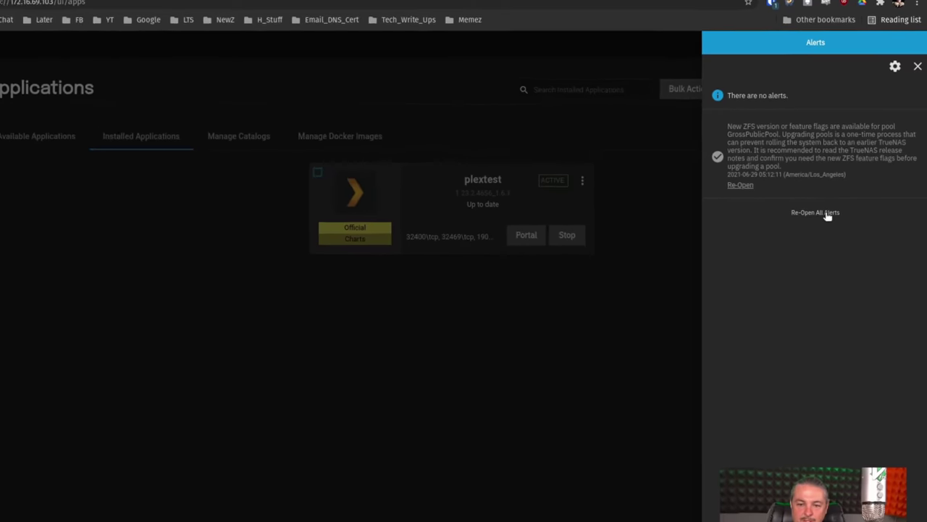
left_click(815, 212)
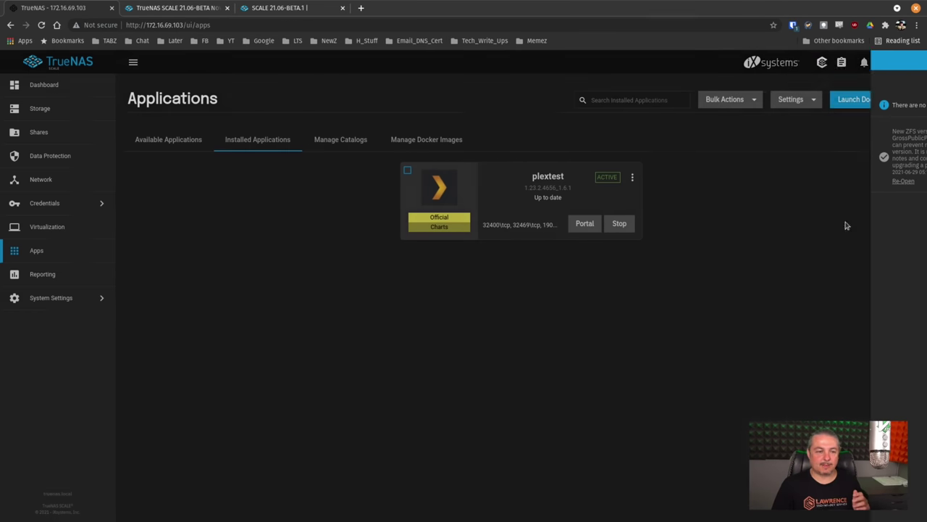
Step: Run Upgrade Pool on GrossPublicPool, confirming the one-way ZFS feature-flag upgrade
left_click(40, 108)
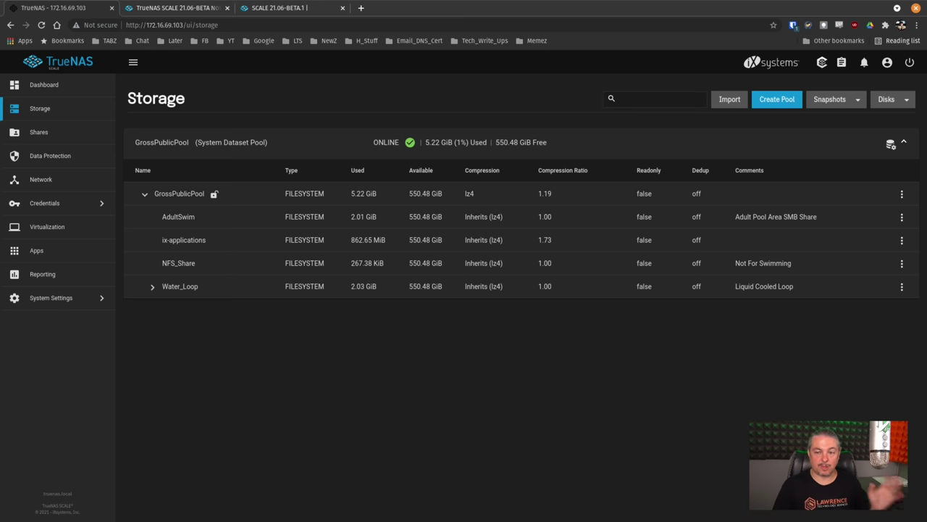
left_click(891, 144)
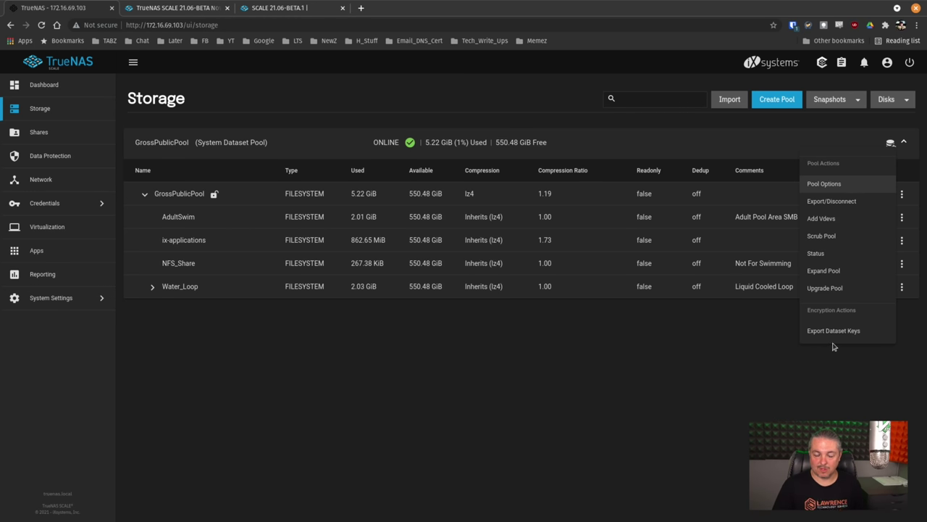
left_click(833, 290)
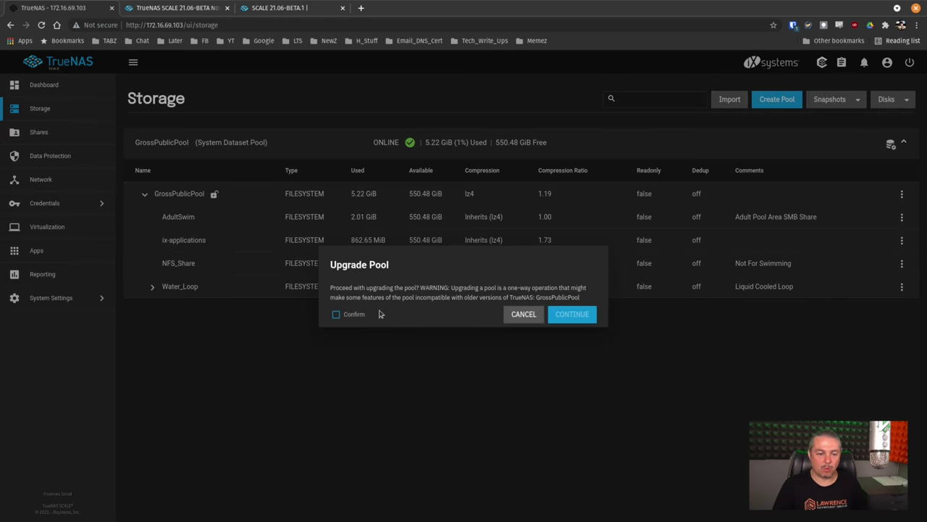
left_click(337, 314)
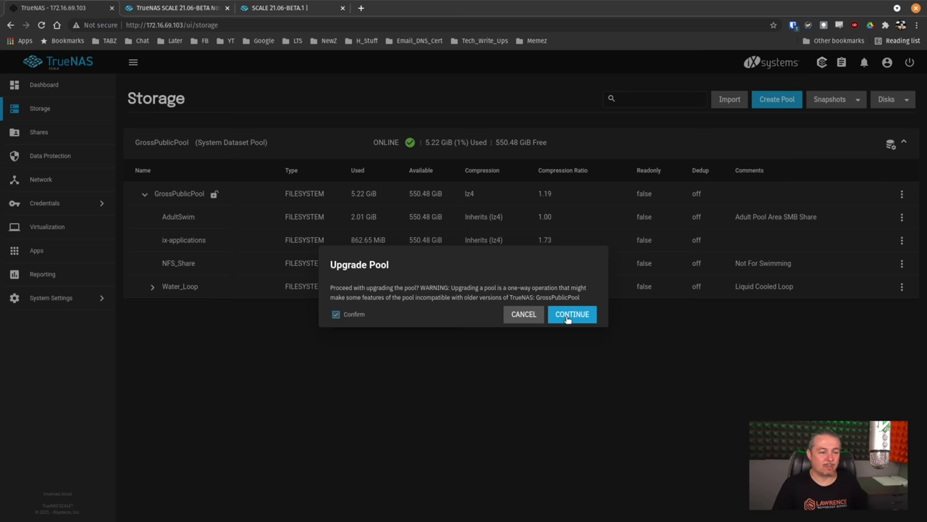
left_click(570, 314)
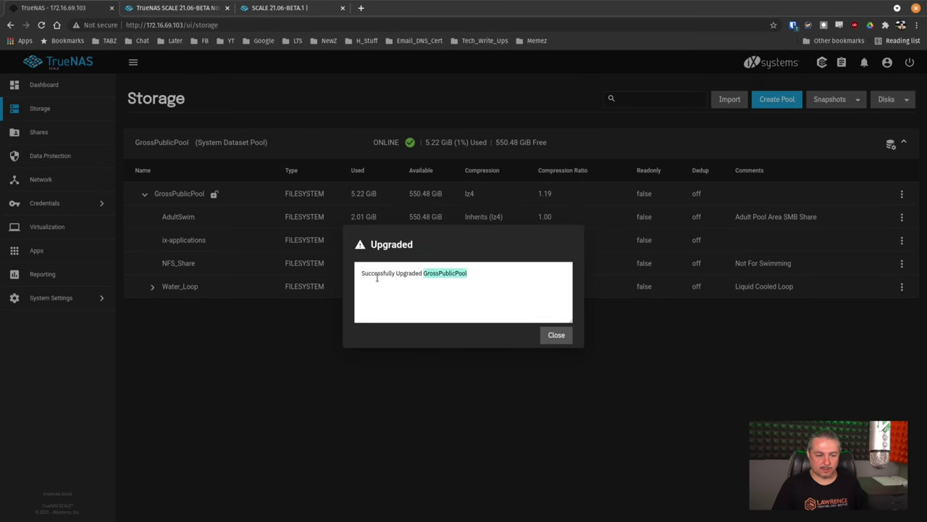
left_click(554, 337)
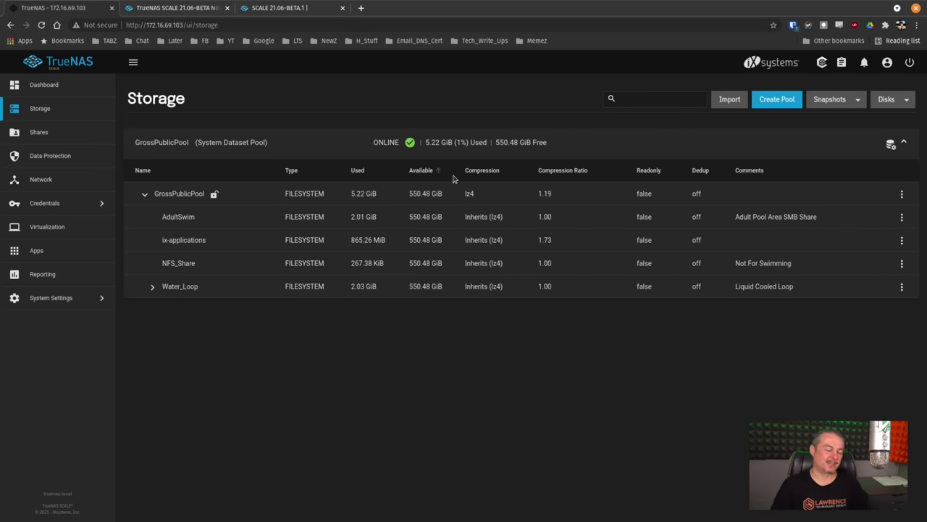
left_click(58, 166)
Step: Review the Network and Virtual Machines pages, then start a Launch Docker Image form in Apps
left_click(58, 182)
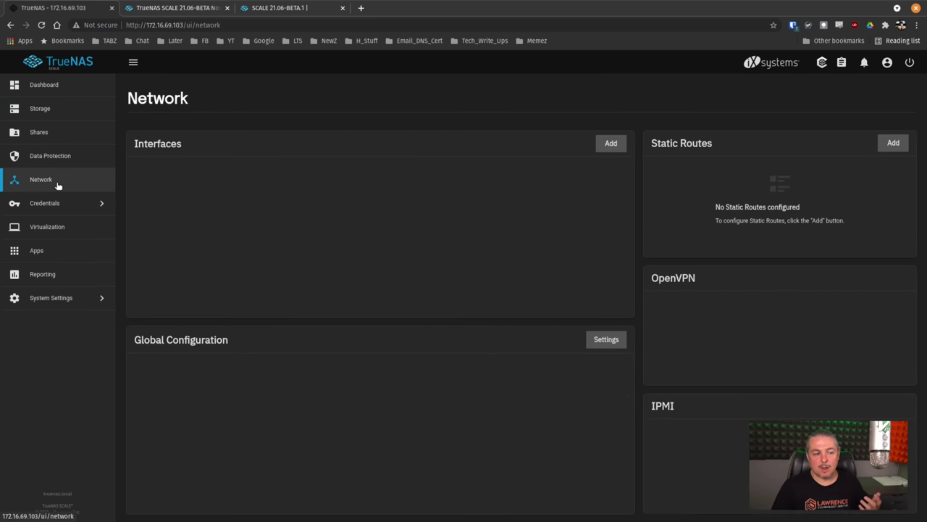
left_click(58, 251)
left_click(64, 238)
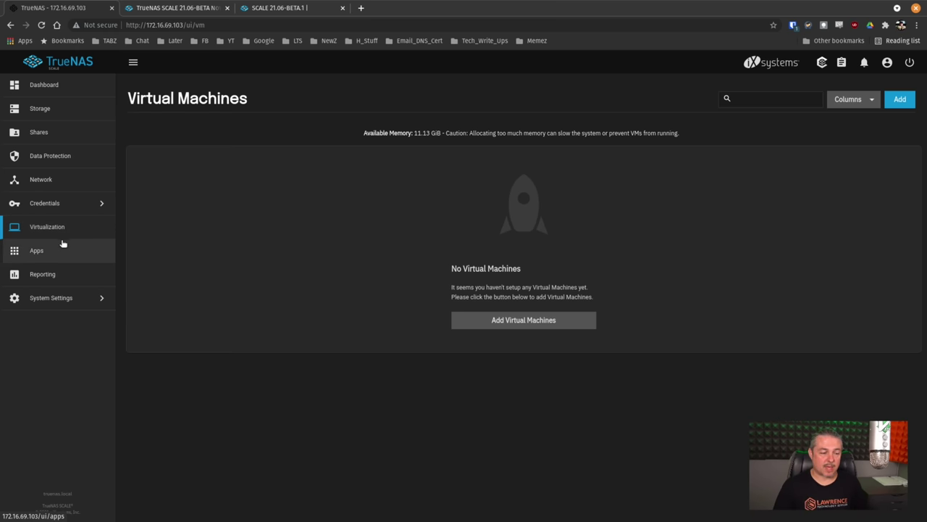
left_click(60, 249)
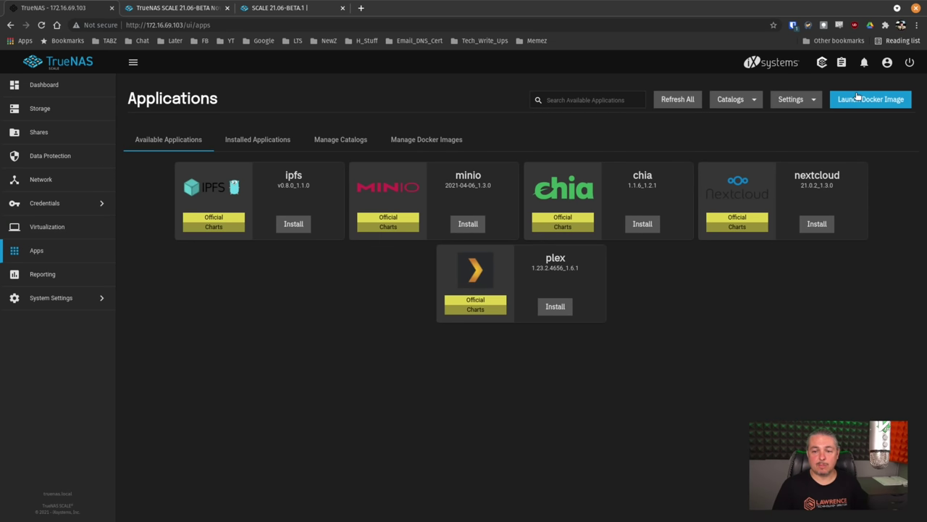
left_click(866, 99)
left_click(632, 186)
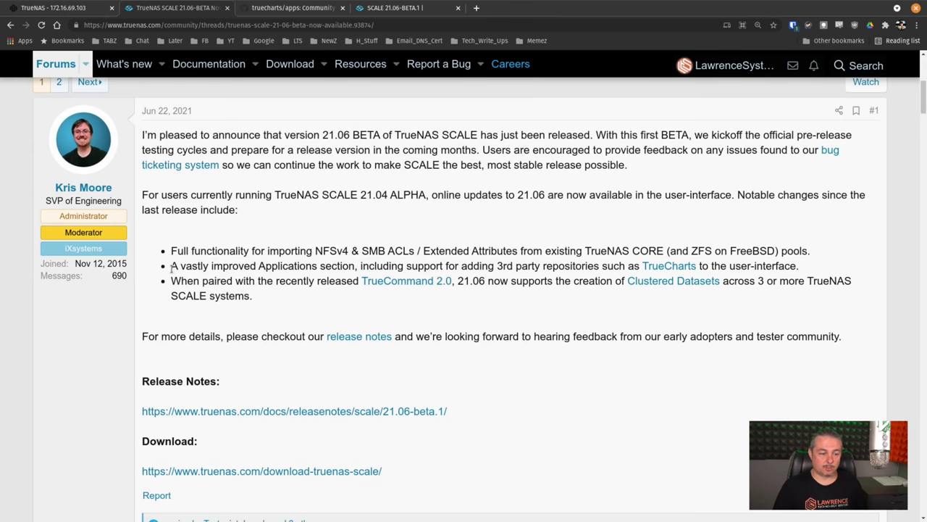
Step: Highlight the forum's third-party repository note and read the TrueCharts GitHub README
left_click_drag(171, 266, 708, 270)
left_click(294, 8)
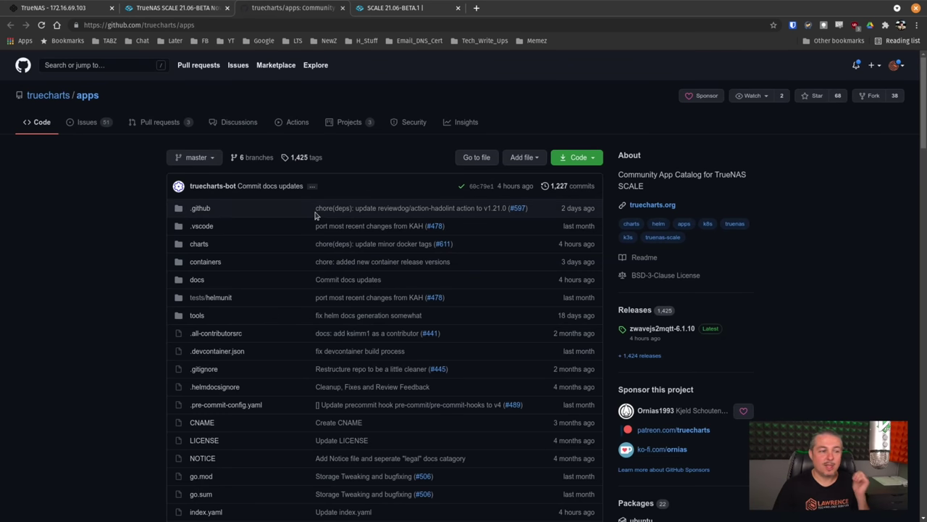
scroll(326, 247, "down", 5)
scroll(326, 247, "down", 6)
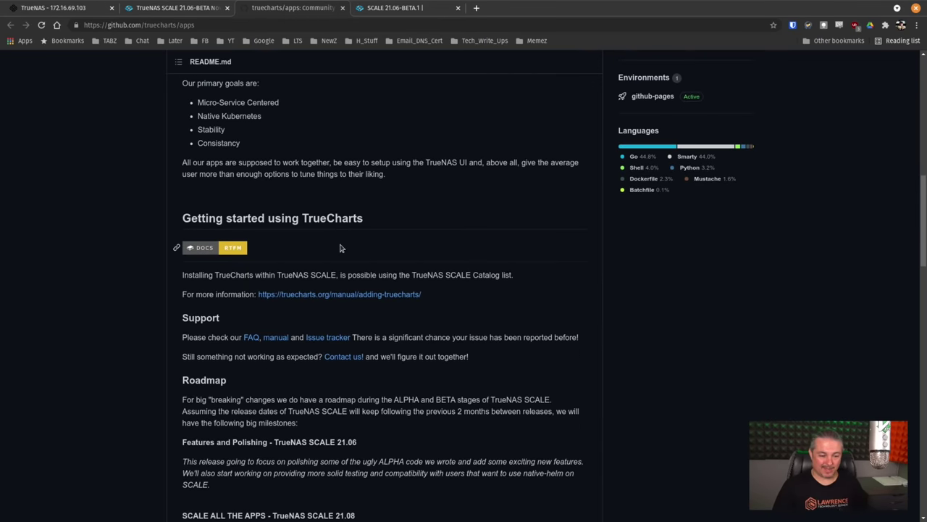
scroll(341, 249, "down", 1)
scroll(341, 249, "down", 6)
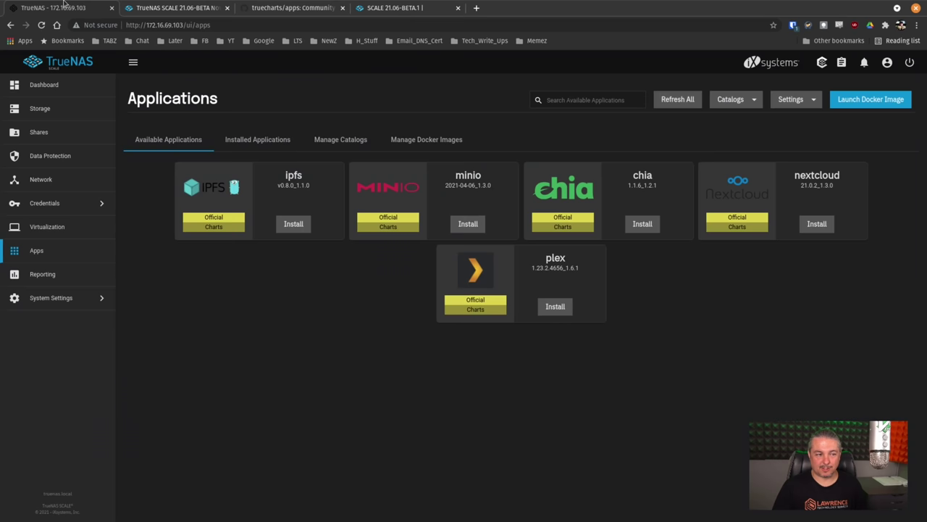
Step: Back in TrueNAS, check Manage Catalogs lists only Official, then open System Settings > Shell
key("ctrl+1")
left_click(342, 142)
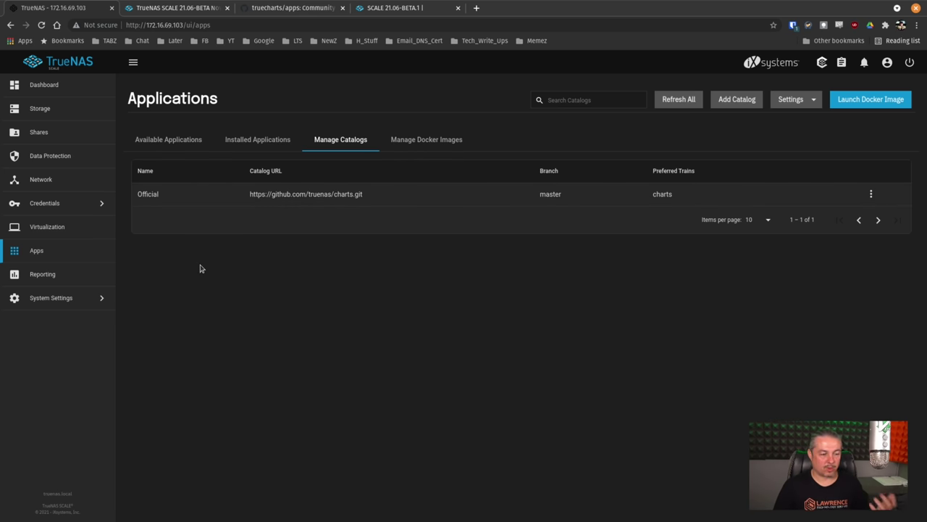
left_click(52, 299)
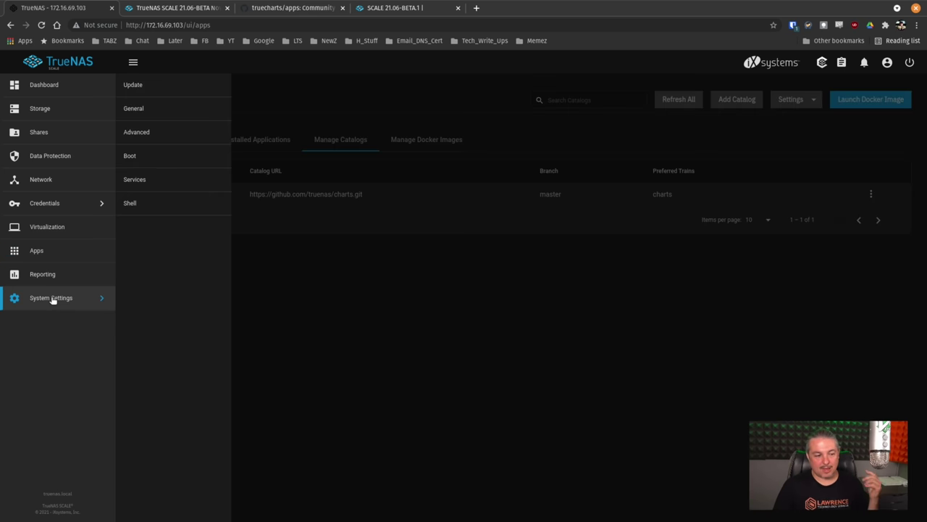
left_click(163, 205)
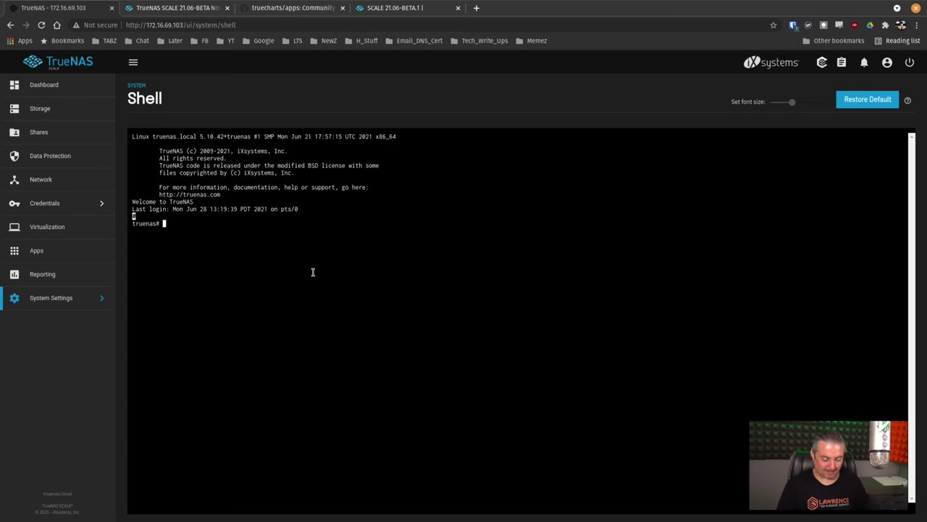
Step: Run apt-get update, then apt-get upgrade, answering Y to install the updates
type("apt-ge")
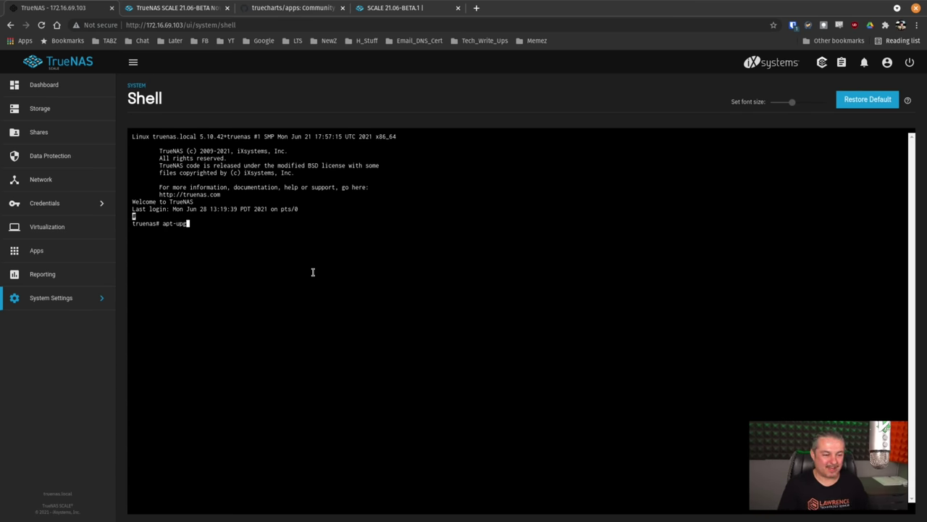
type("t update")
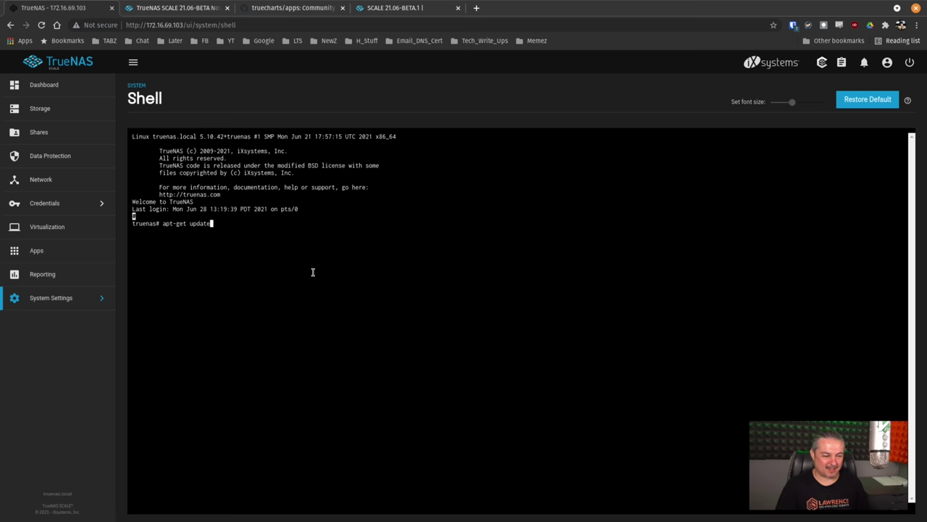
key("Return")
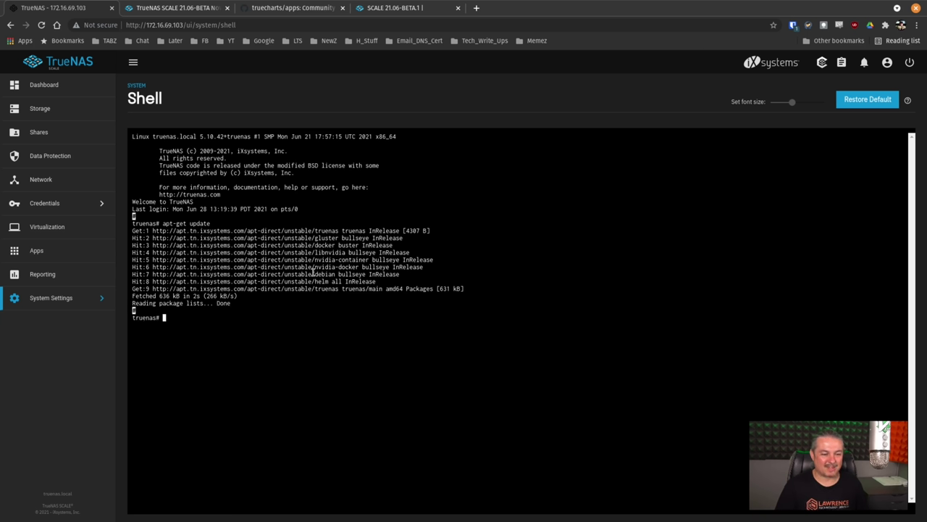
key("Up")
key("BackSpace")
key("BackSpace")
key("BackSpace")
key("BackSpace")
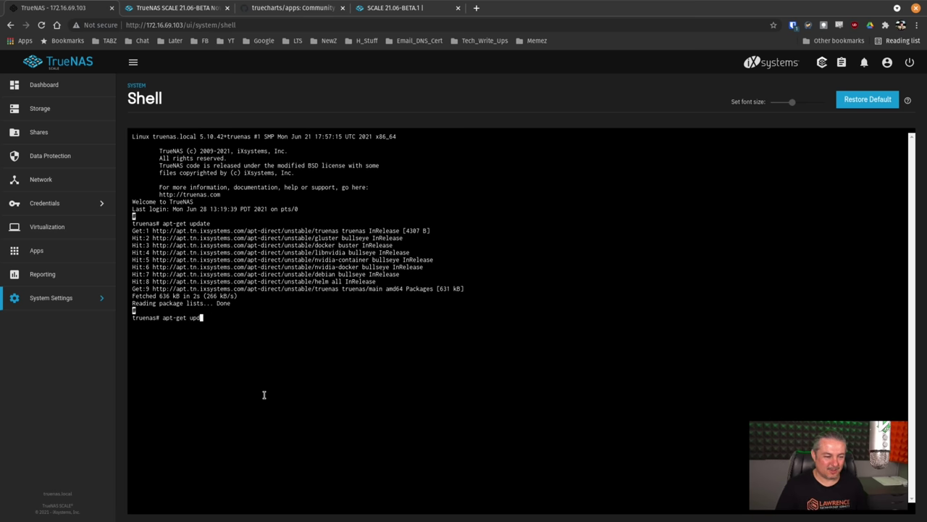
type("gr")
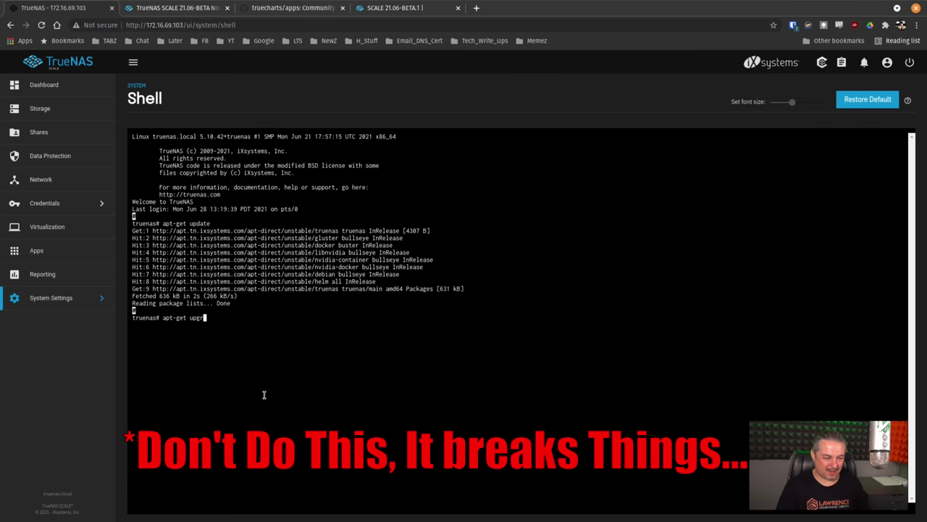
type("ade")
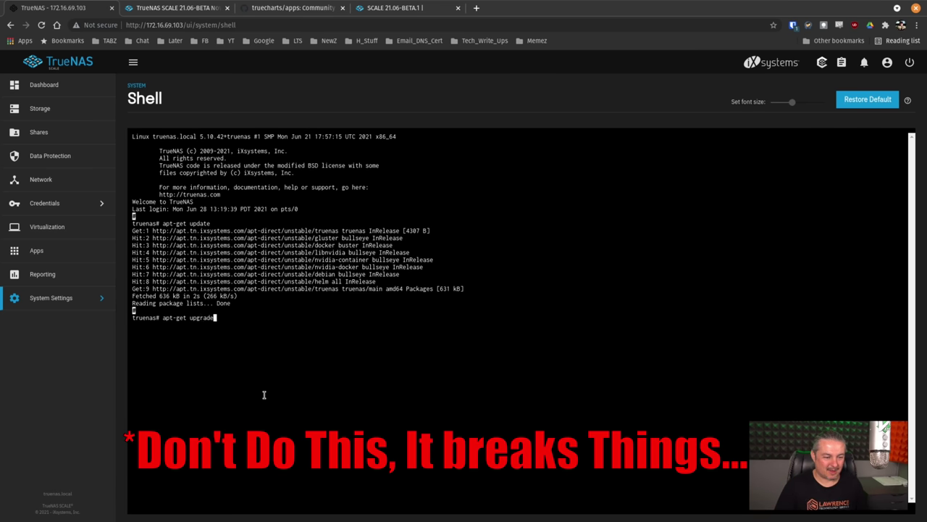
key("Return")
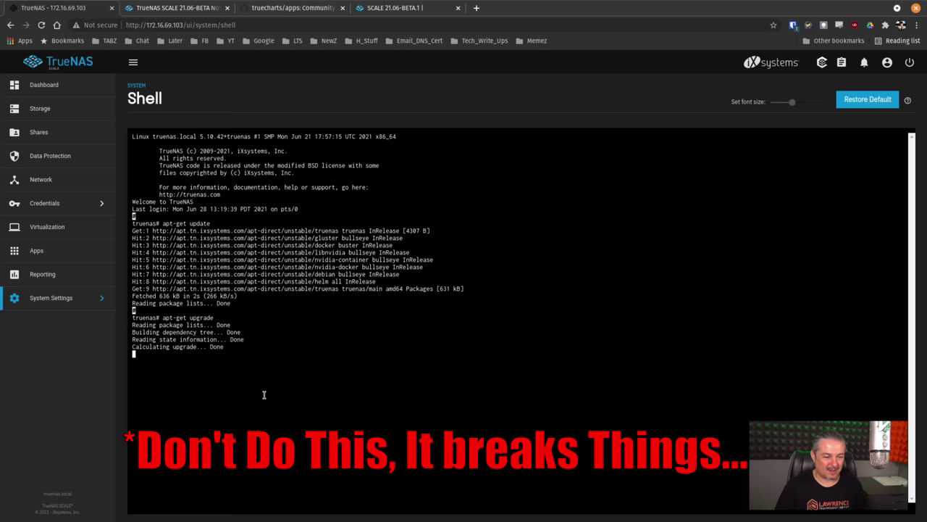
key("Return")
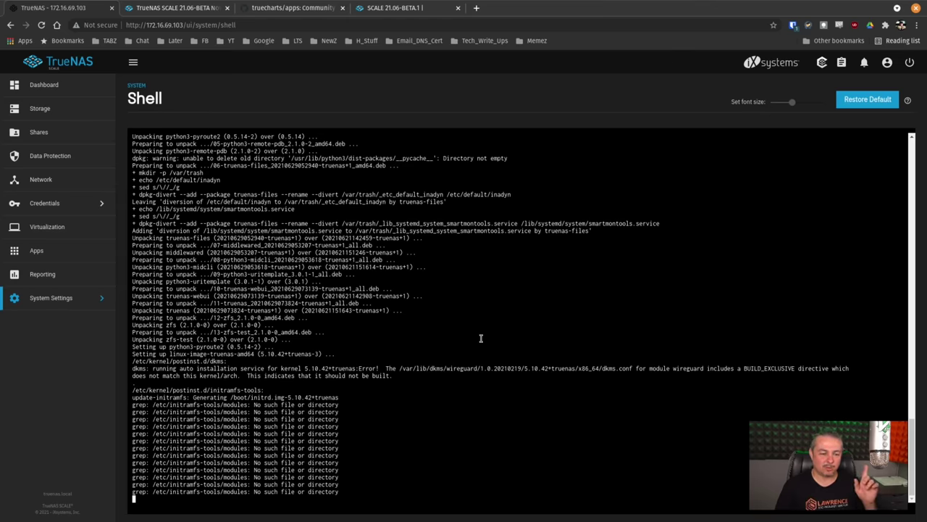
key("ctrl+Tab")
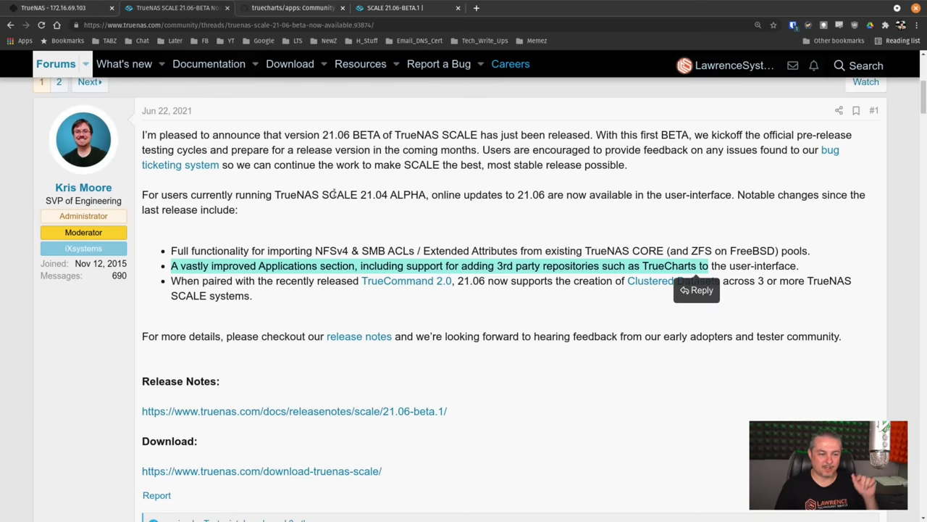
scroll(415, 308, "down", 3)
scroll(416, 311, "up", 5)
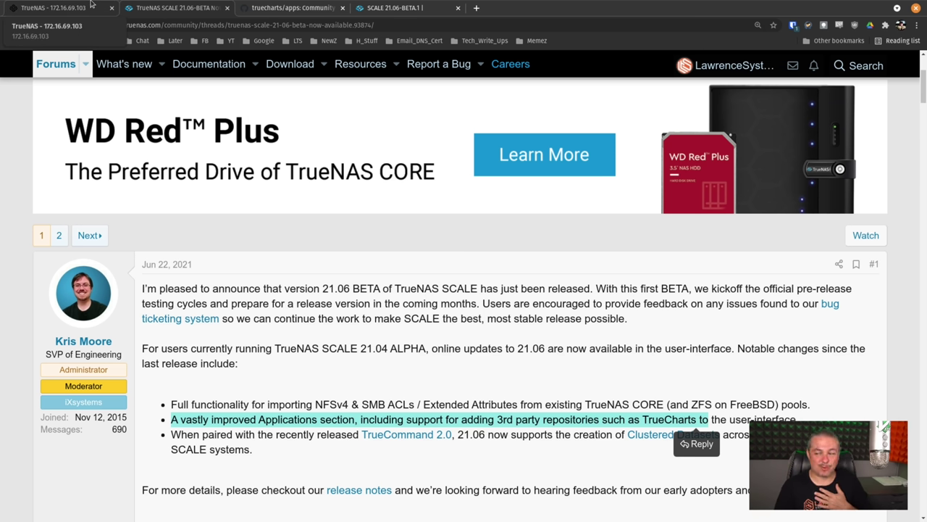
left_click(90, 4)
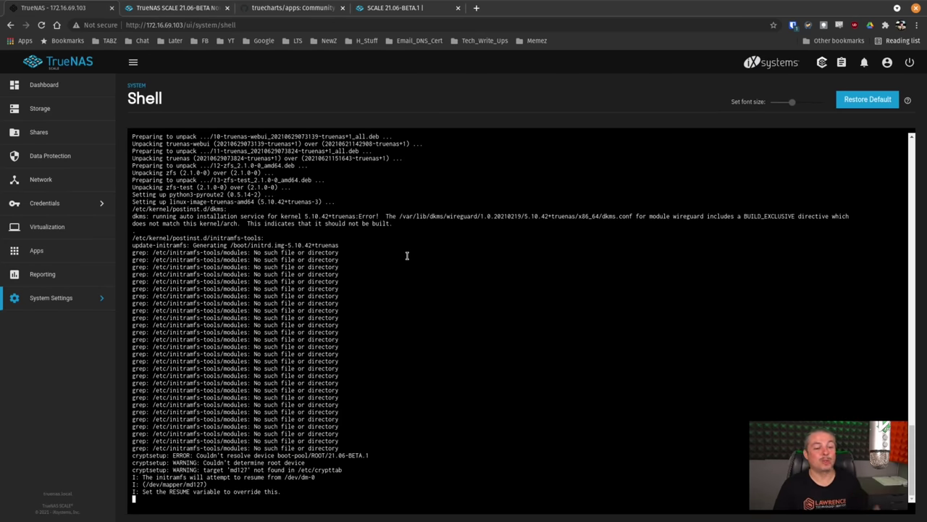